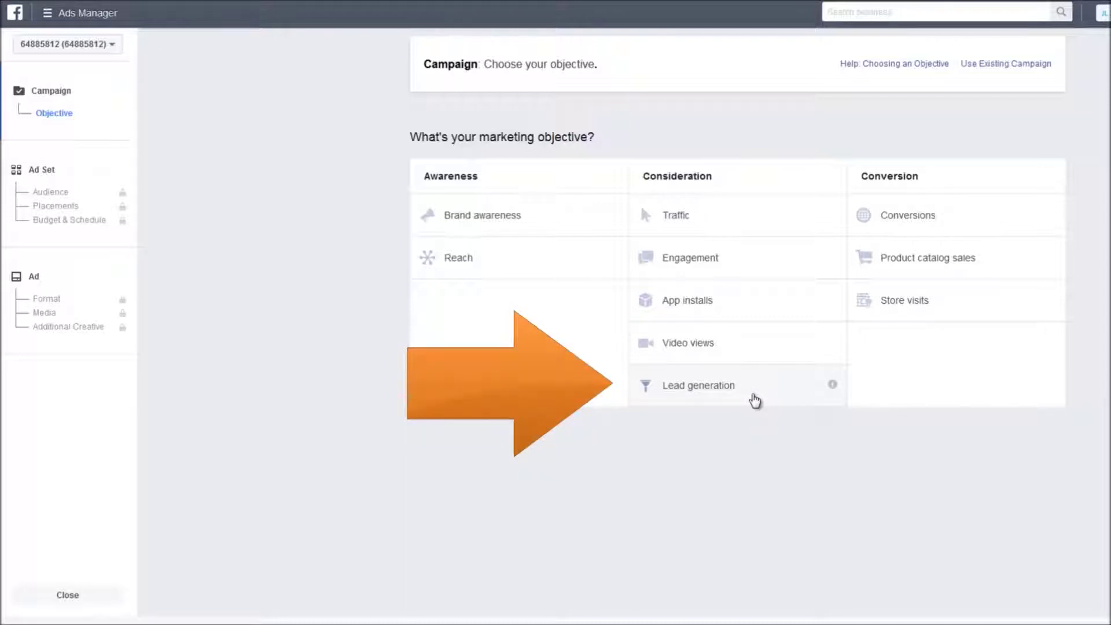
Select Lead generation under Consideration as the new campaign's objective.
left_click(755, 399)
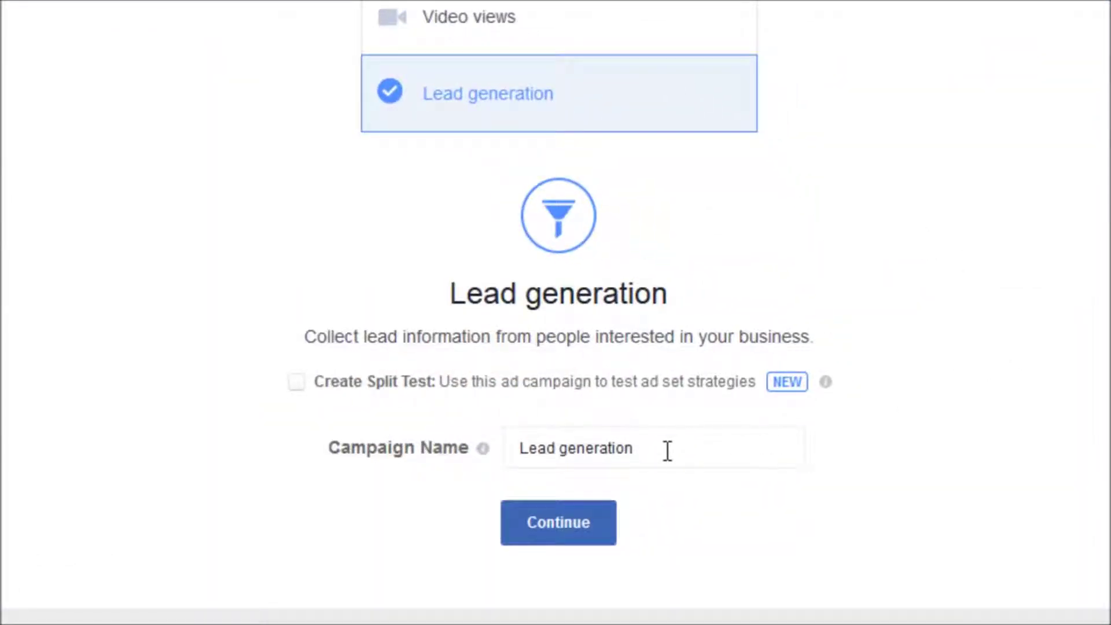
Name the campaign 'Affiliate Guide Example' and continue to the ad set setup.
left_click(667, 448)
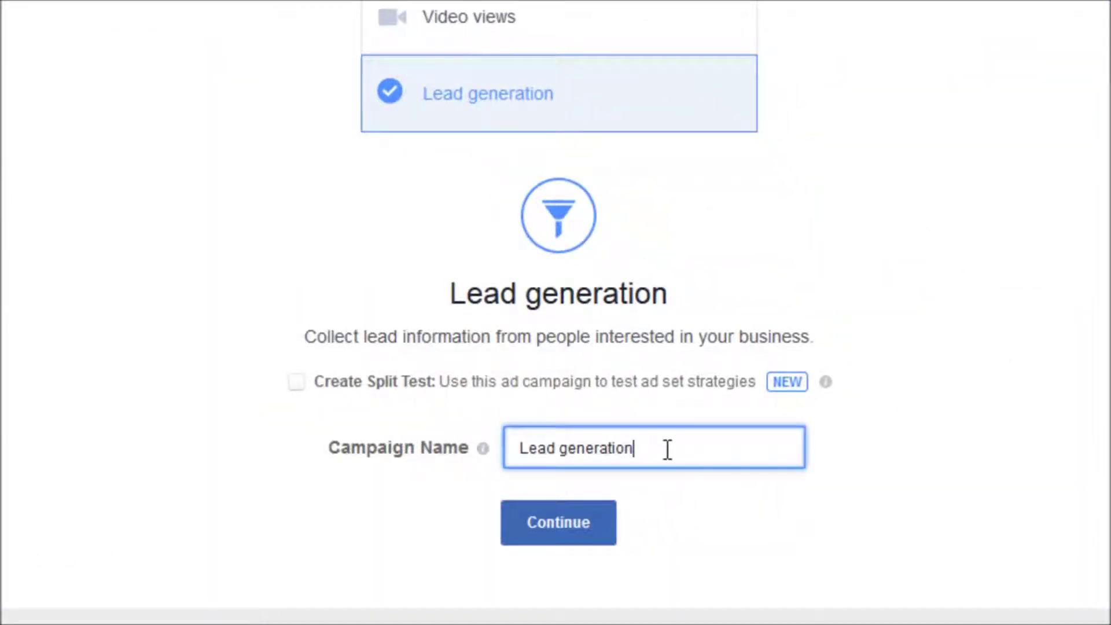
left_click_drag(664, 449, 469, 459)
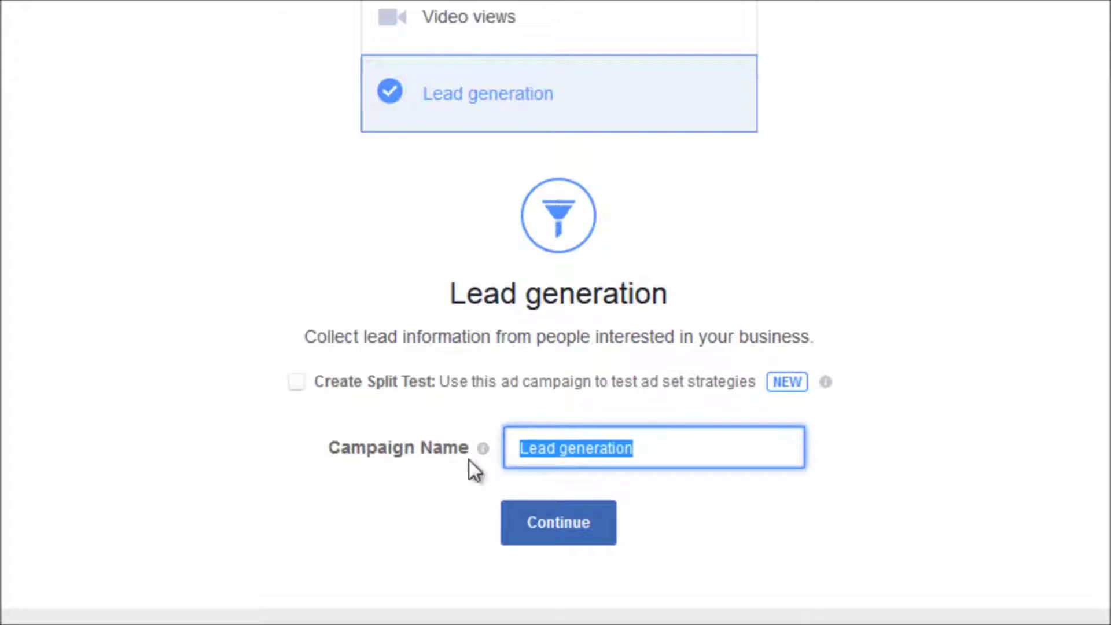
type("Affiliates")
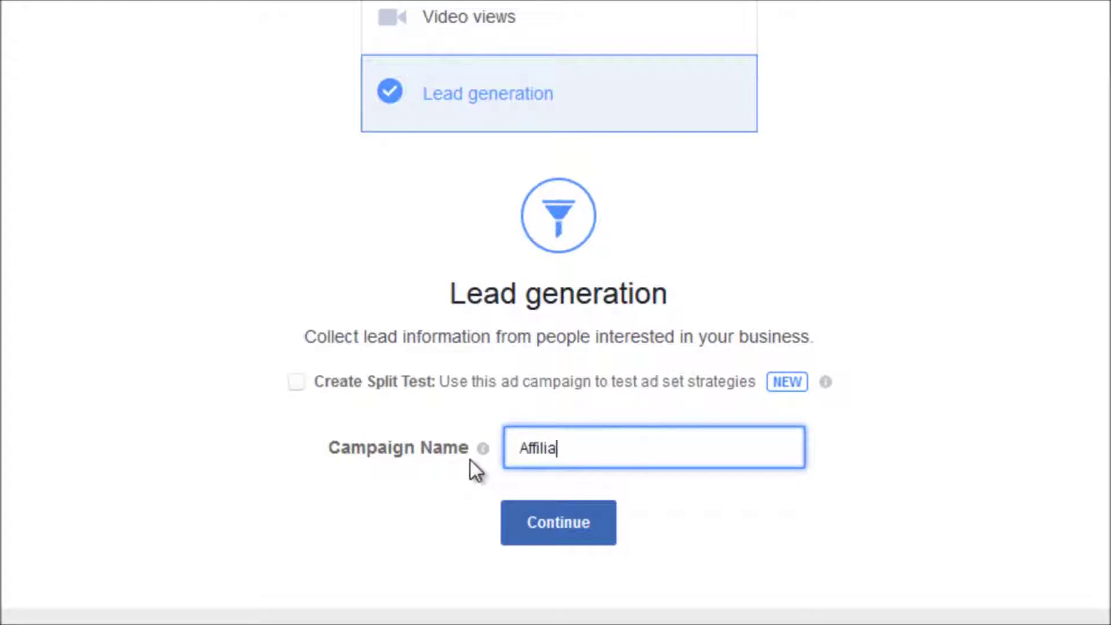
key("BackSpace")
key("BackSpace")
type("Guide ")
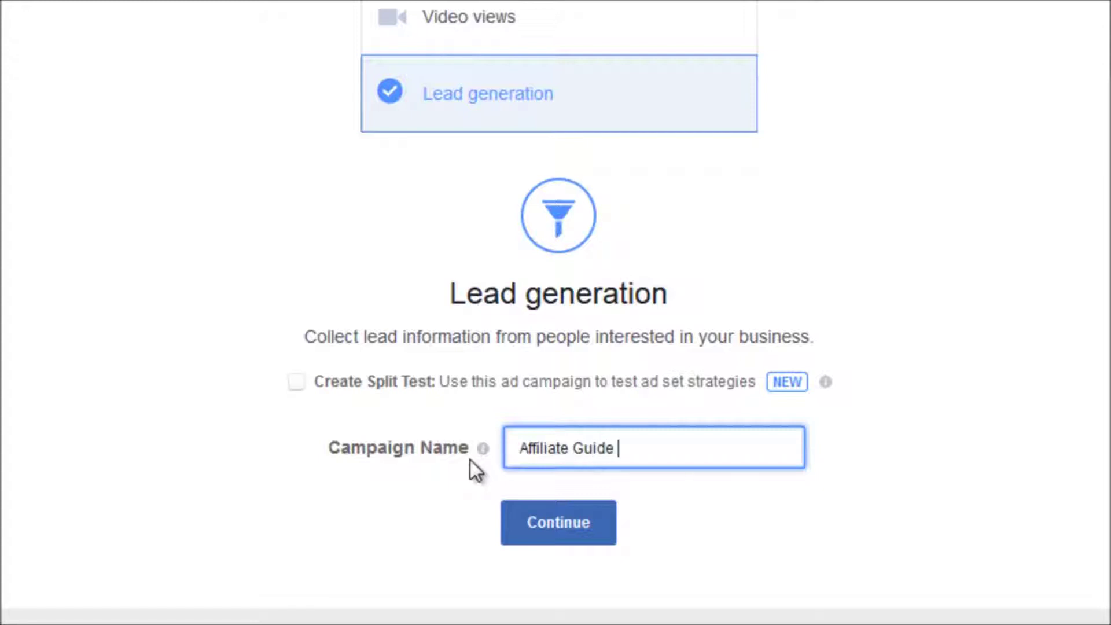
type("Example")
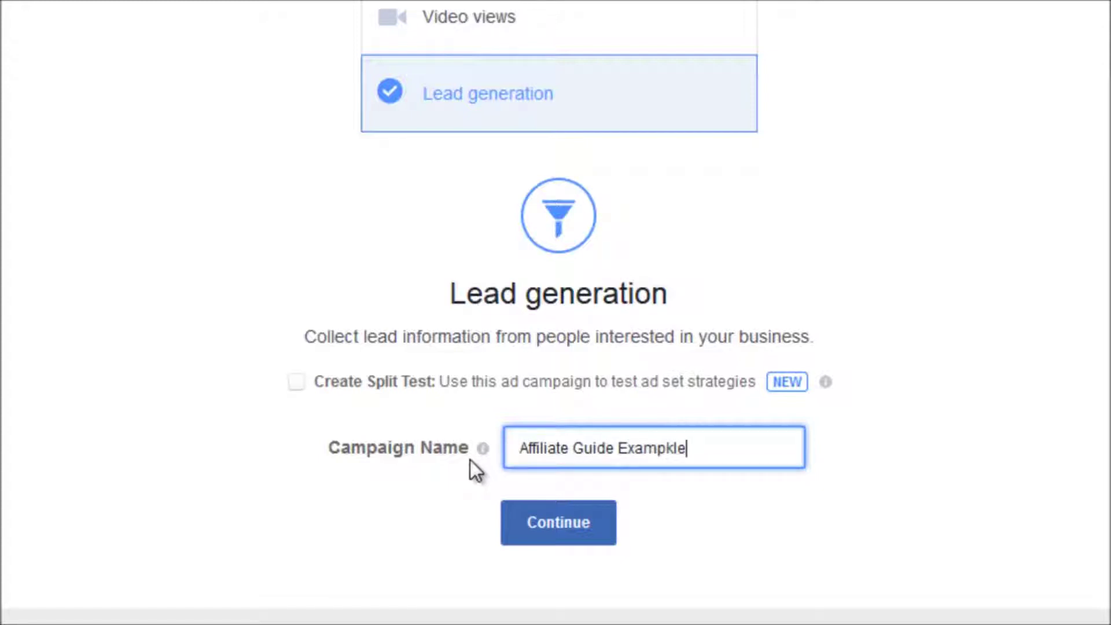
key("BackSpace")
key("BackSpace")
type("le")
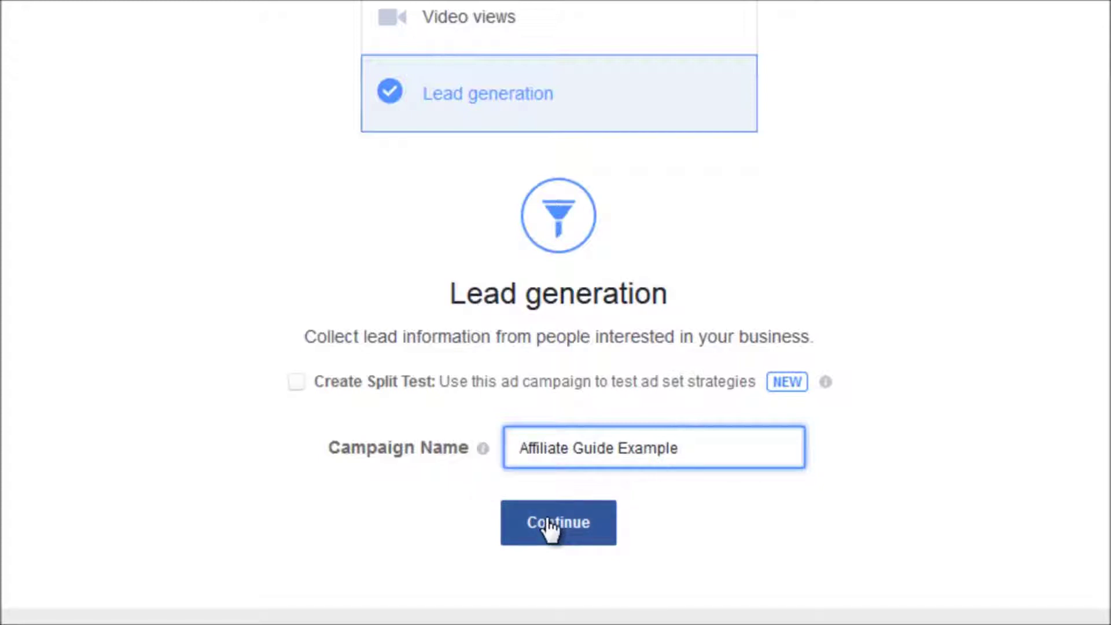
left_click(550, 525)
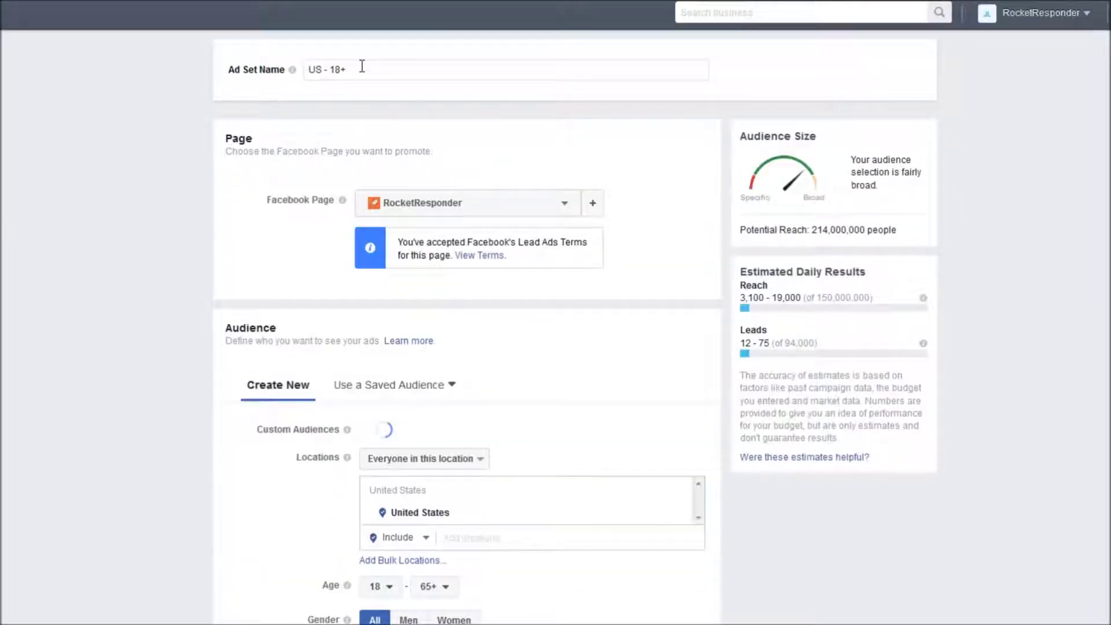
Replace the default ad set name 'US - 18+' with 'Affiliate Guide Giveaway'.
left_click_drag(362, 68, 303, 69)
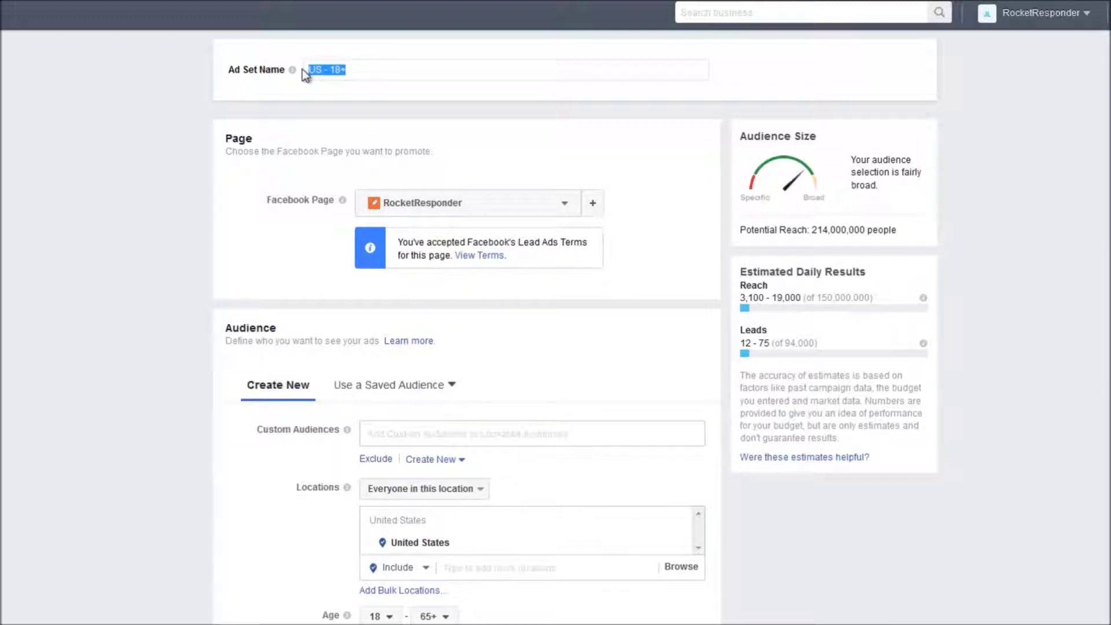
key("BackSpace")
type("Aff")
type("iali")
key("BackSpace")
key("BackSpace")
key("BackSpace")
key("BackSpace")
type("iliate Guide Giveaway")
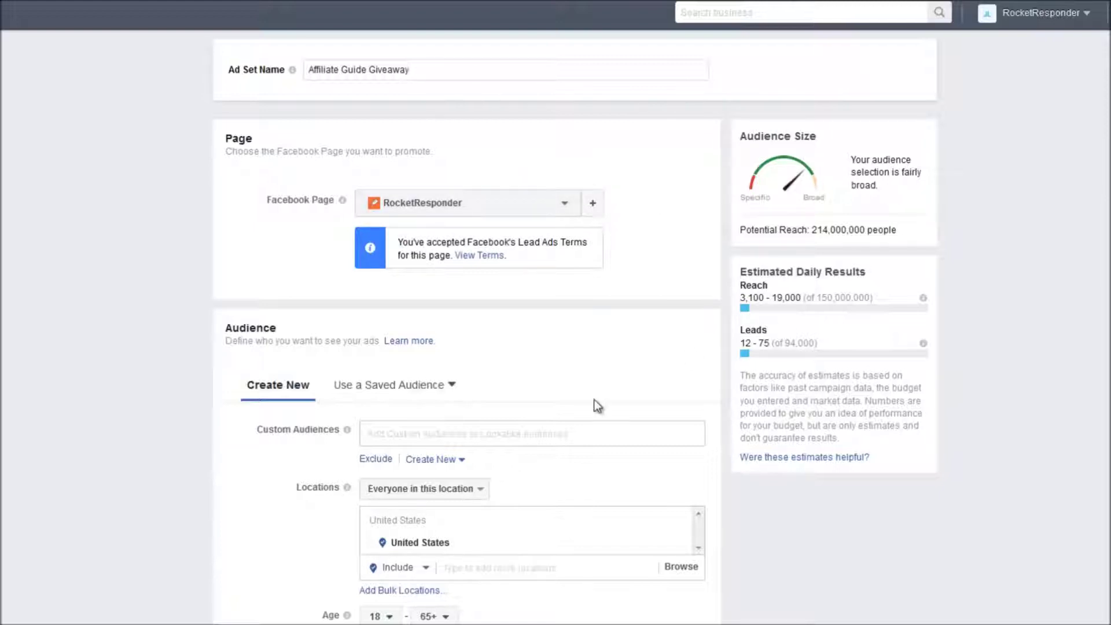
Choose 'RocketResponder Affiliate 75 Comms' from the saved audiences list for the ad set.
scroll(594, 400, "down", 2)
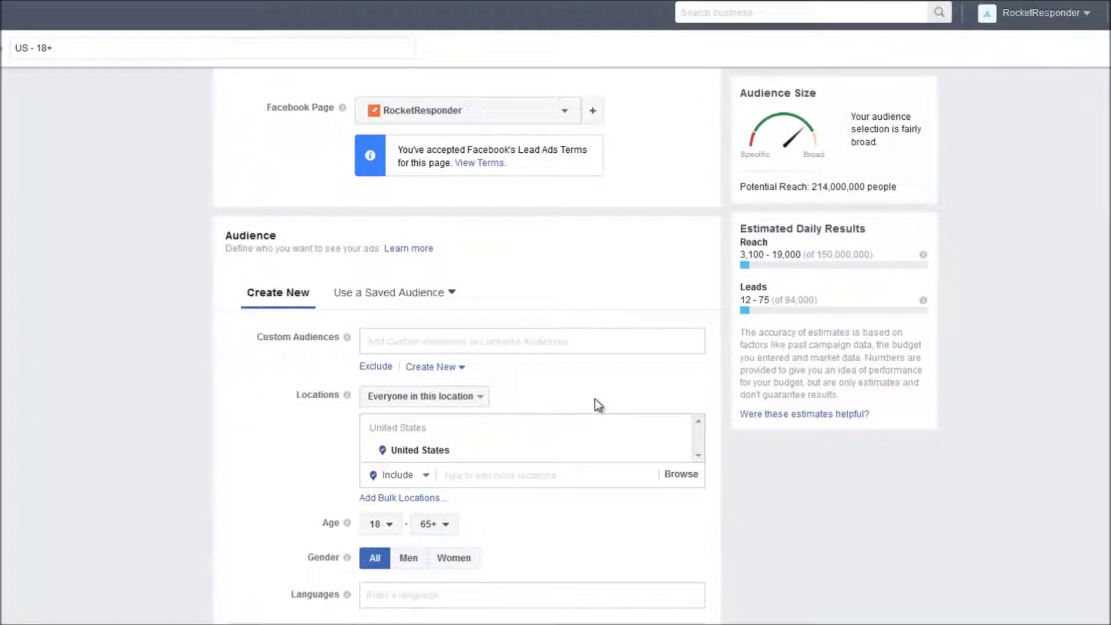
left_click(444, 294)
mouse_move(414, 377)
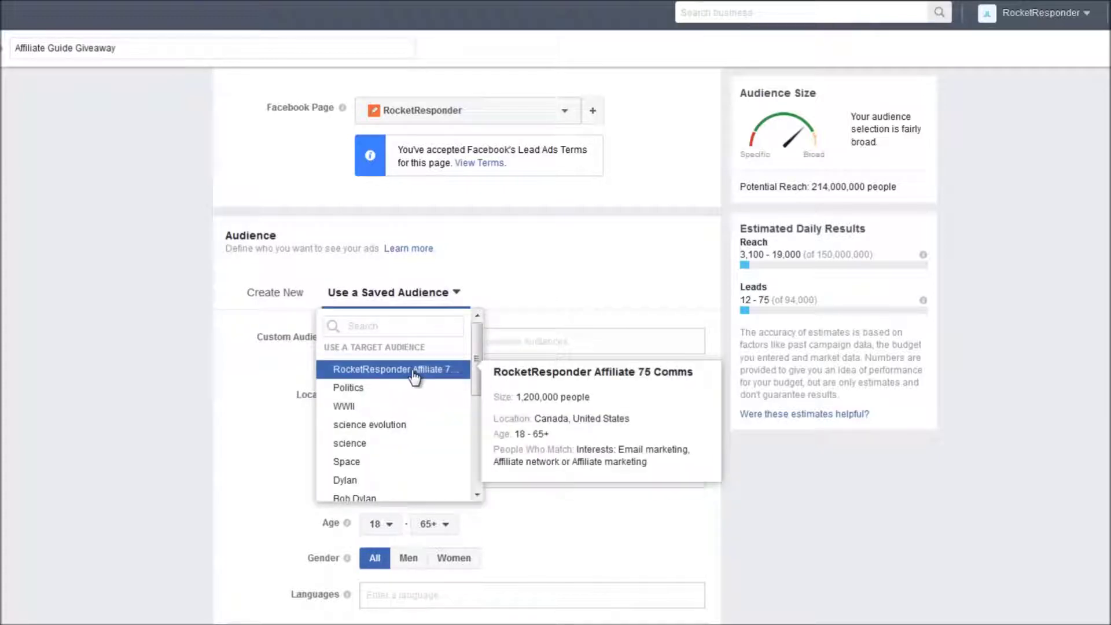
left_click(414, 376)
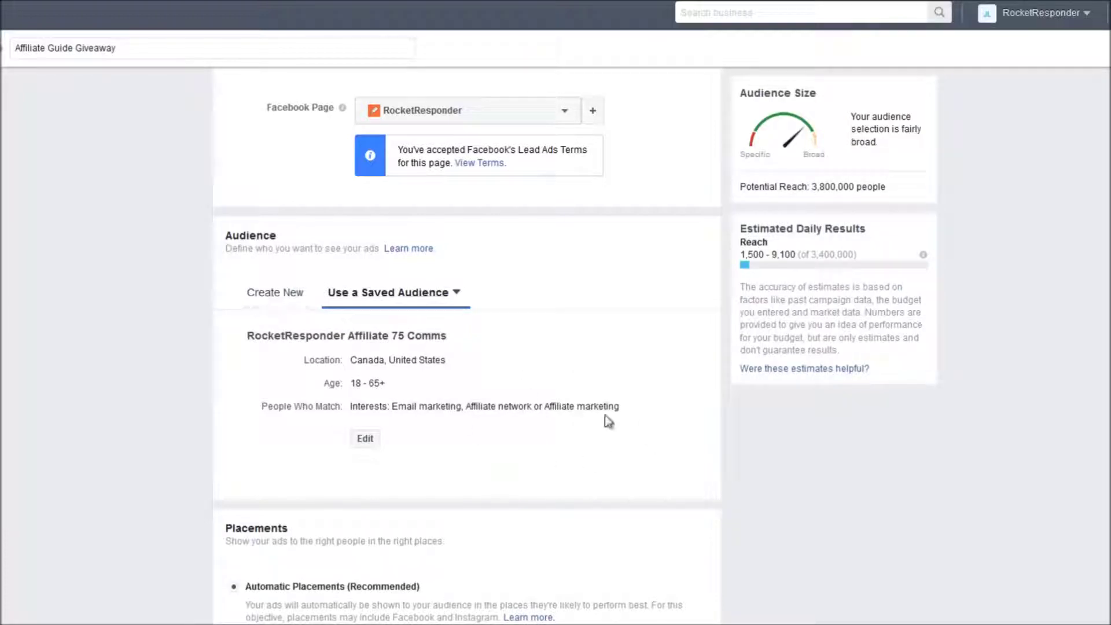
scroll(616, 433, "down", 5)
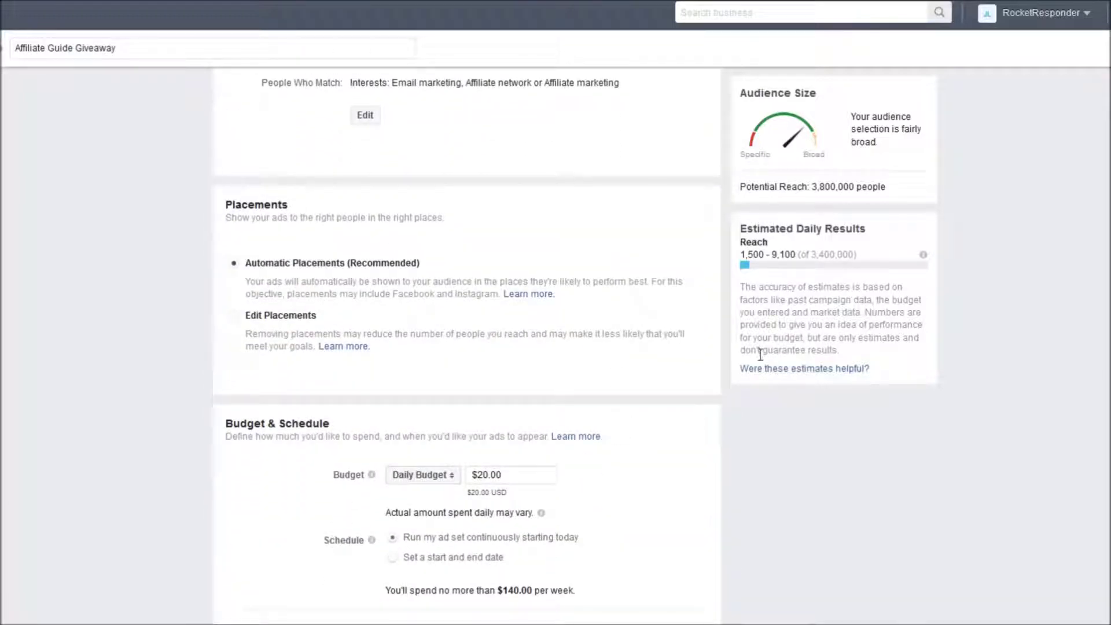
Change the Daily Budget amount from $20.00 to $5.00.
scroll(663, 460, "down", 3)
scroll(662, 457, "down", 2)
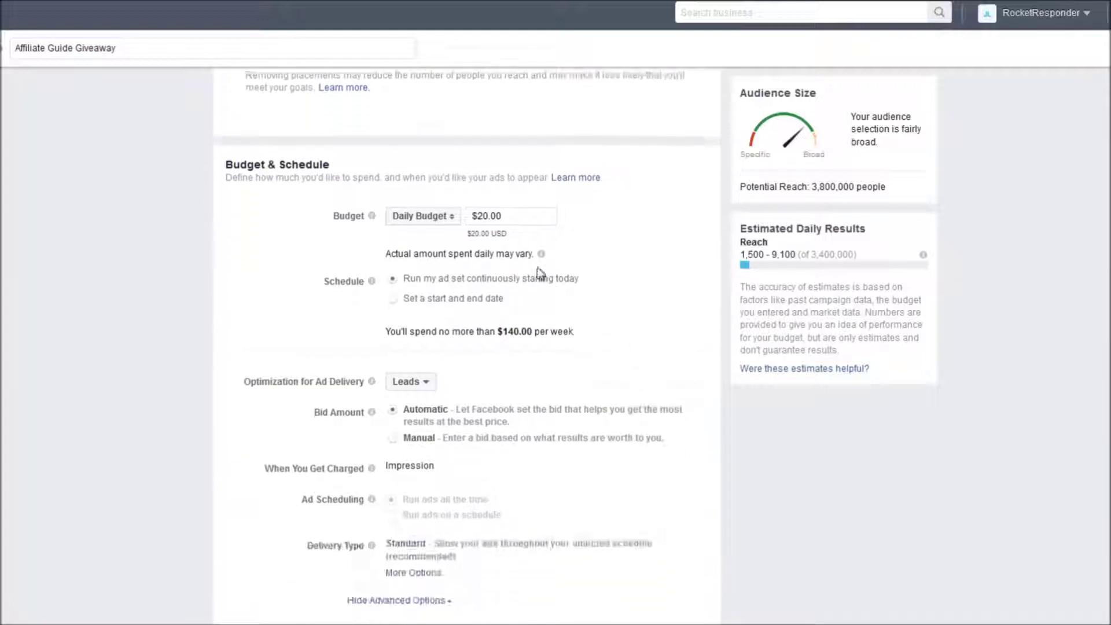
left_click(485, 216)
left_click_drag(486, 218, 480, 220)
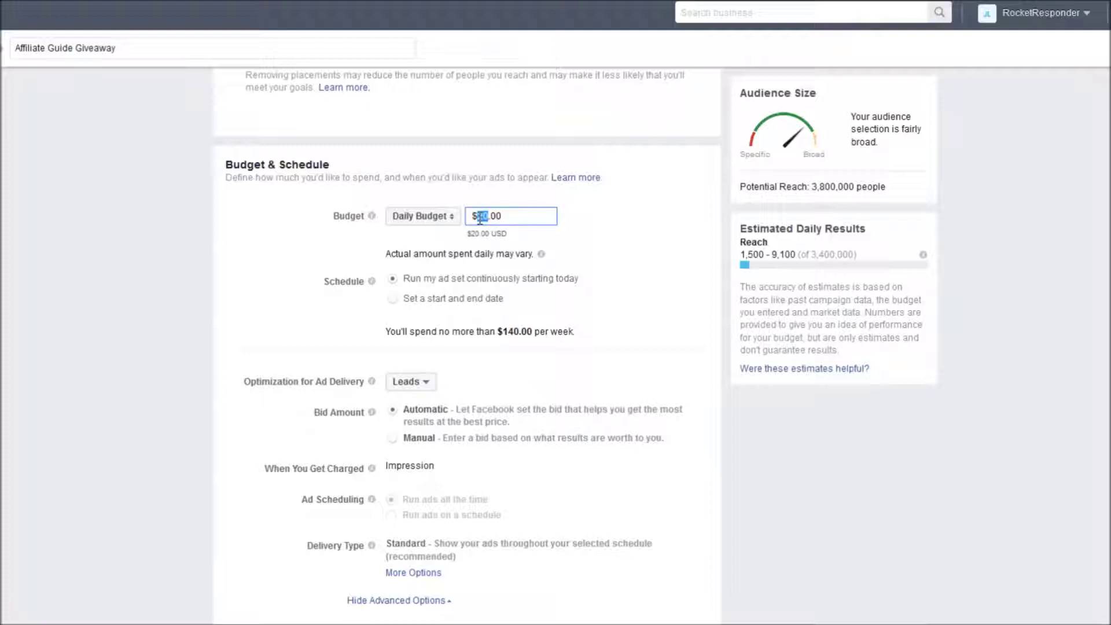
type("5")
left_click(703, 303)
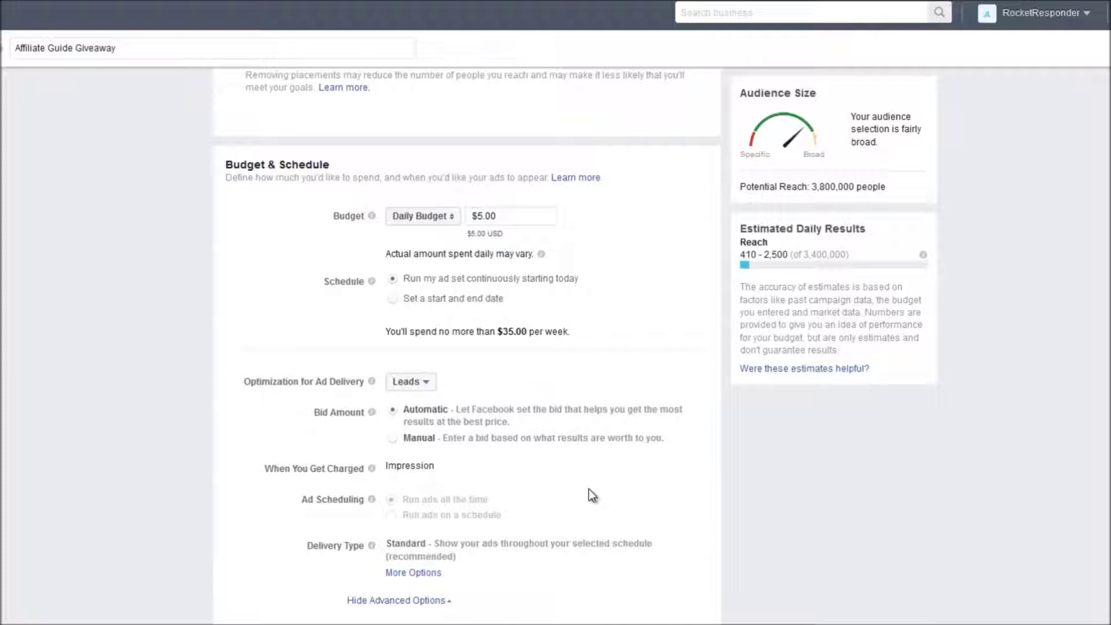
mouse_move(367, 546)
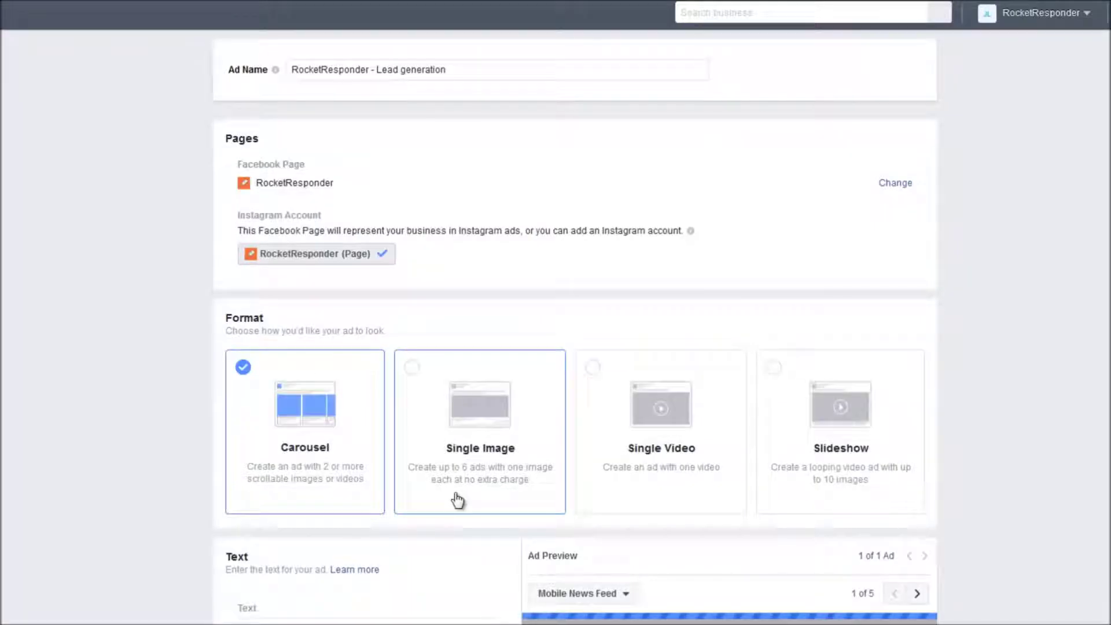
Switch the ad format to Single Image.
scroll(455, 493, "down", 2)
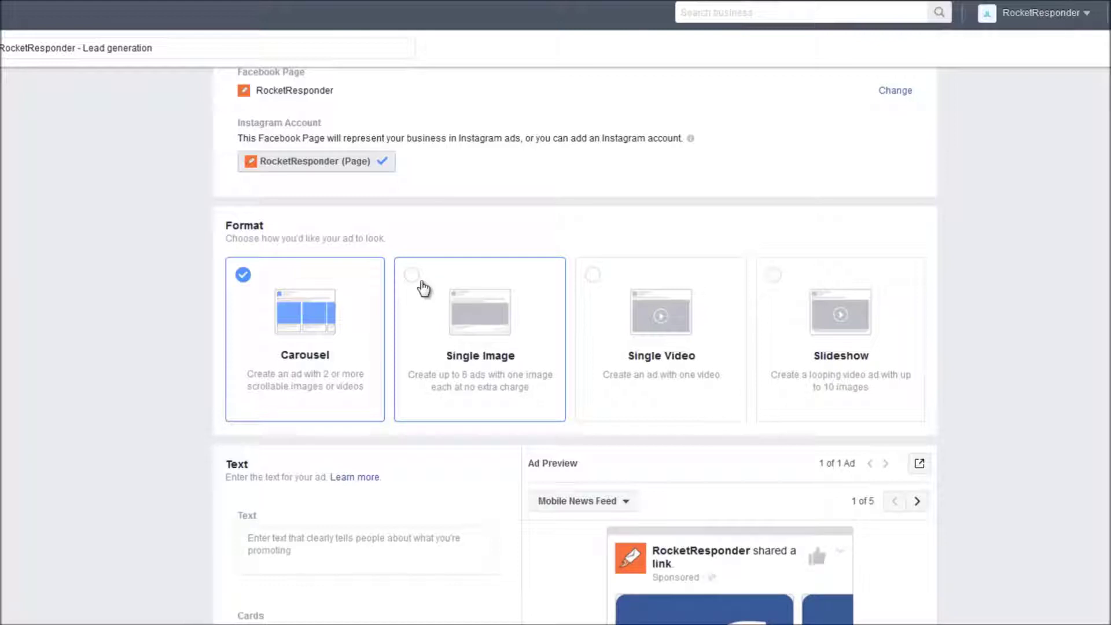
left_click(453, 277)
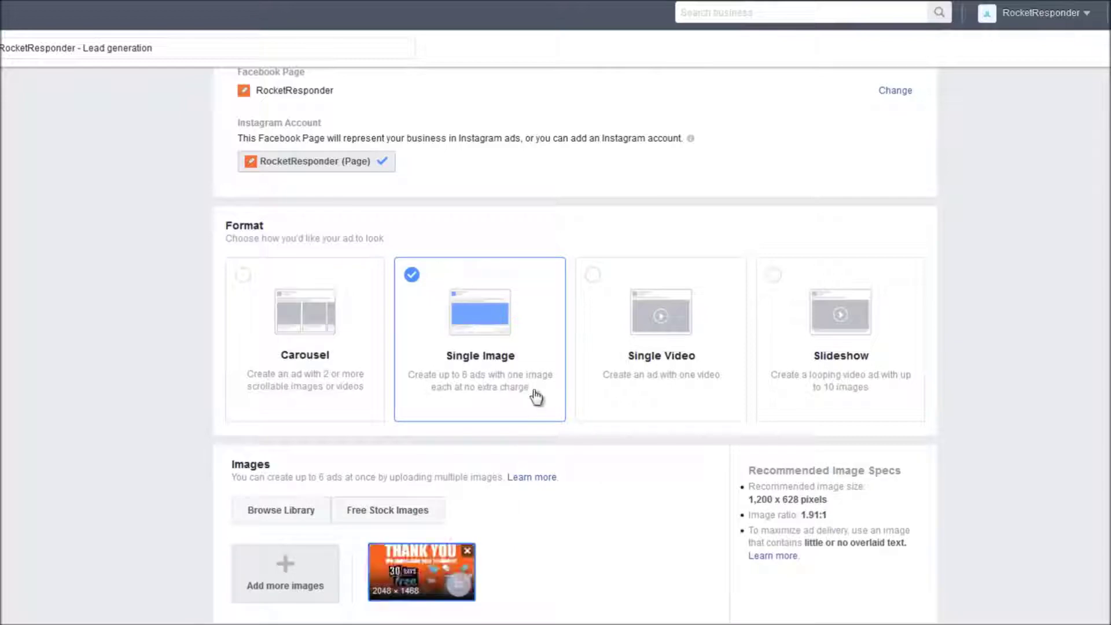
scroll(535, 397, "down", 2)
scroll(533, 390, "down", 1)
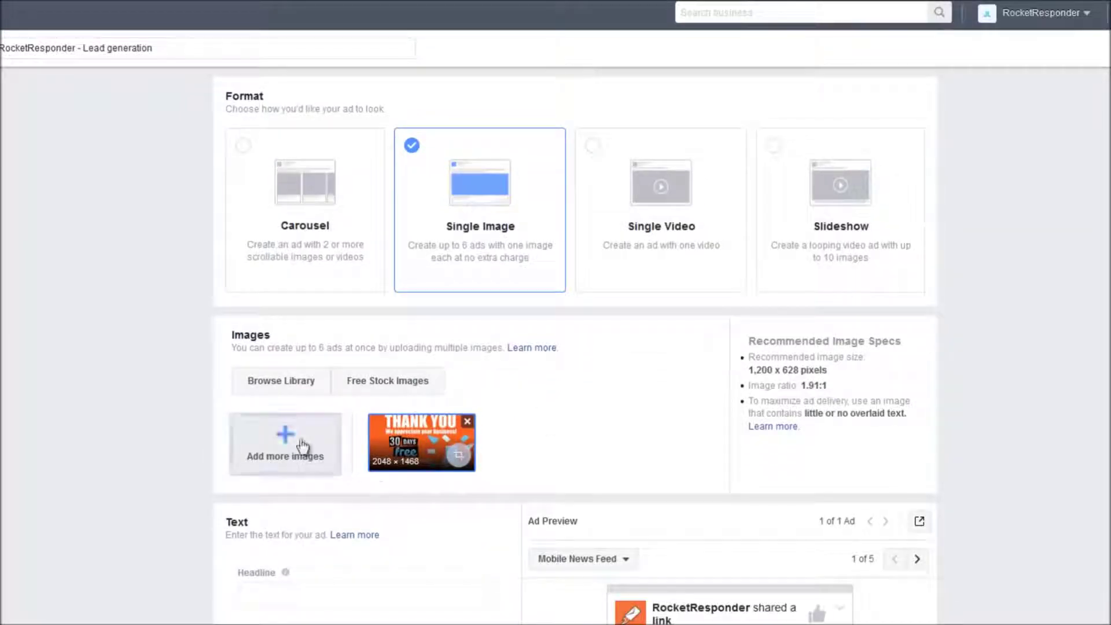
Add the blue 600×315 report image from the library and remove the THANK YOU image.
left_click(289, 383)
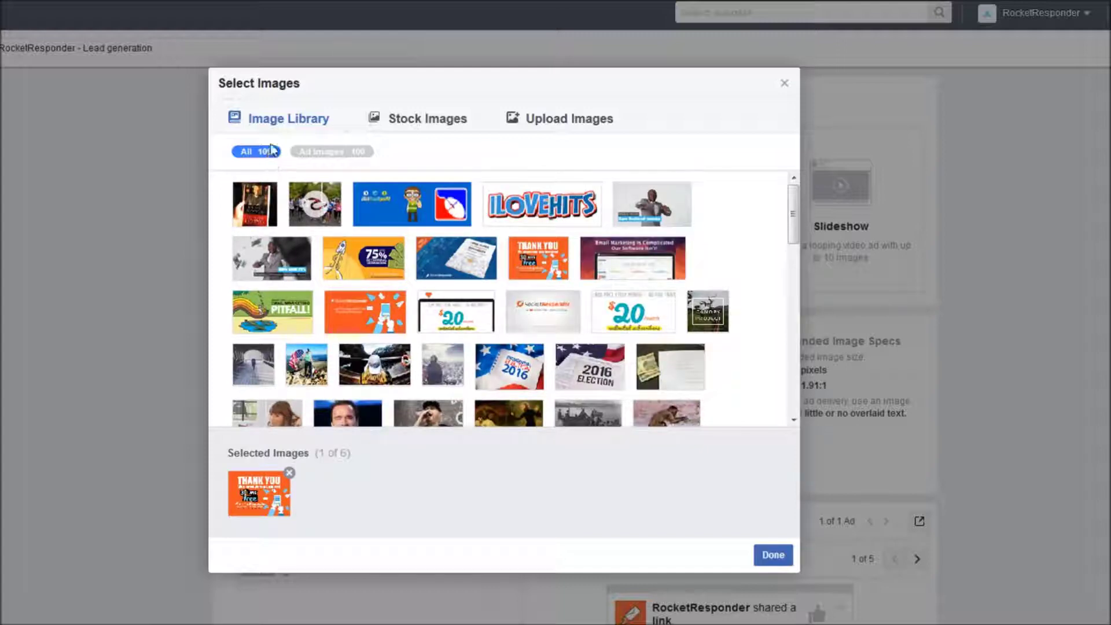
left_click(475, 258)
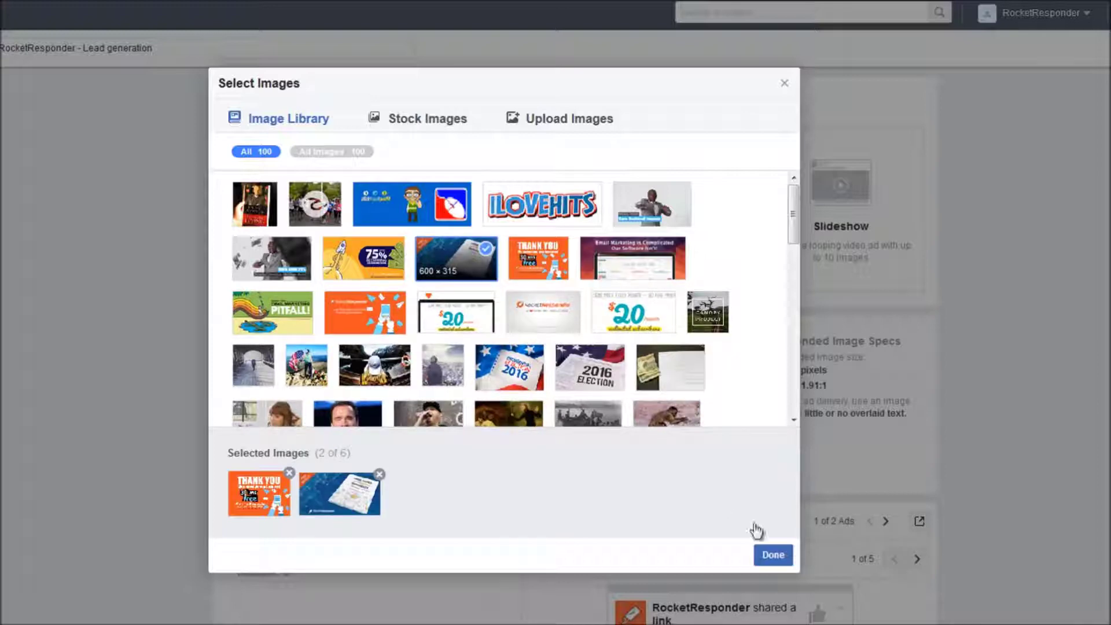
left_click(772, 555)
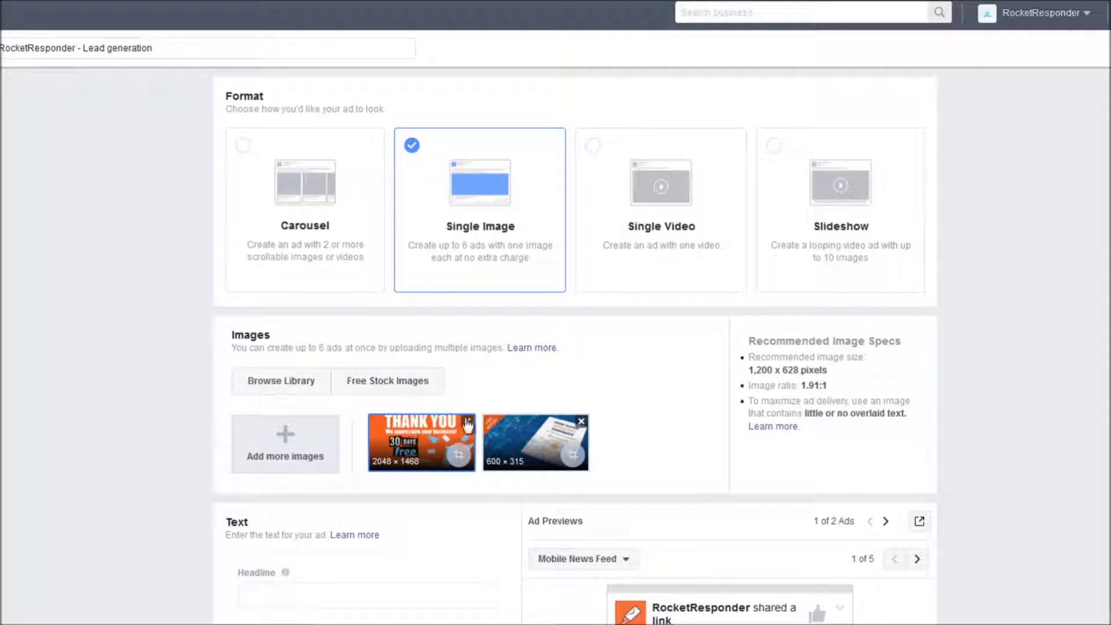
left_click(467, 422)
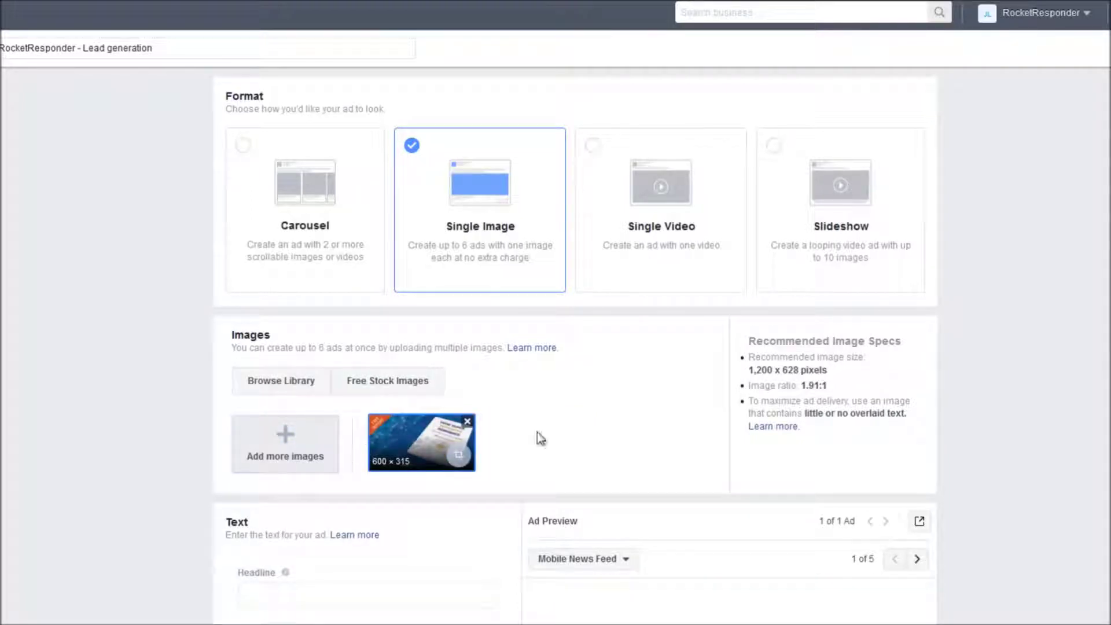
Set the headline to 'Free Report PDF' and enter placeholder main text 'dsfdfg'.
scroll(649, 474, "down", 1)
scroll(648, 469, "down", 2)
scroll(376, 416, "down", 2)
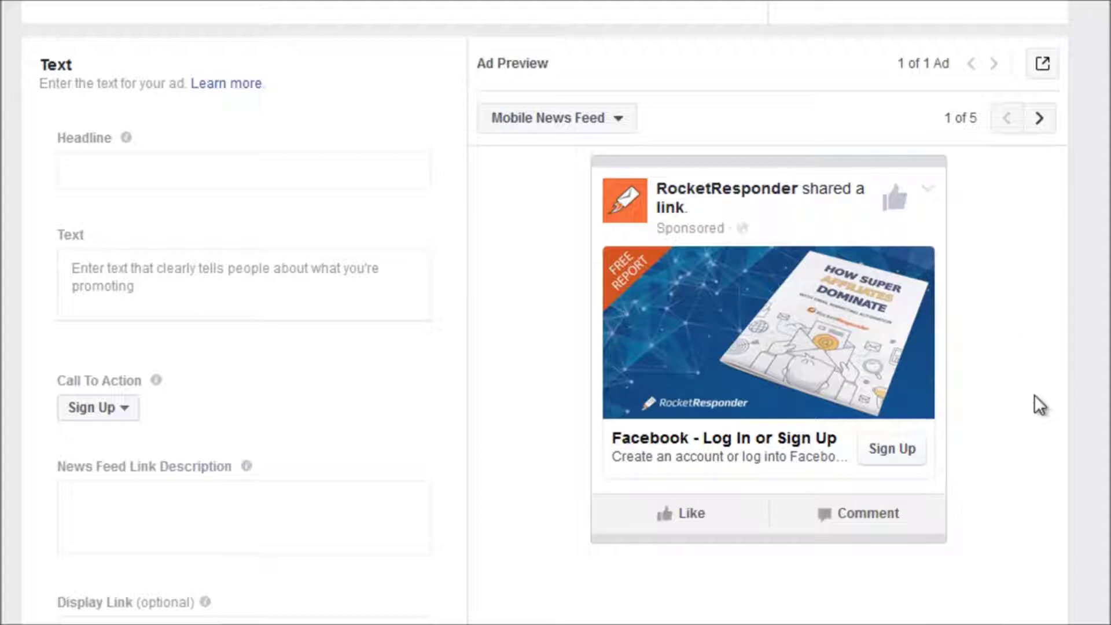
left_click(122, 168)
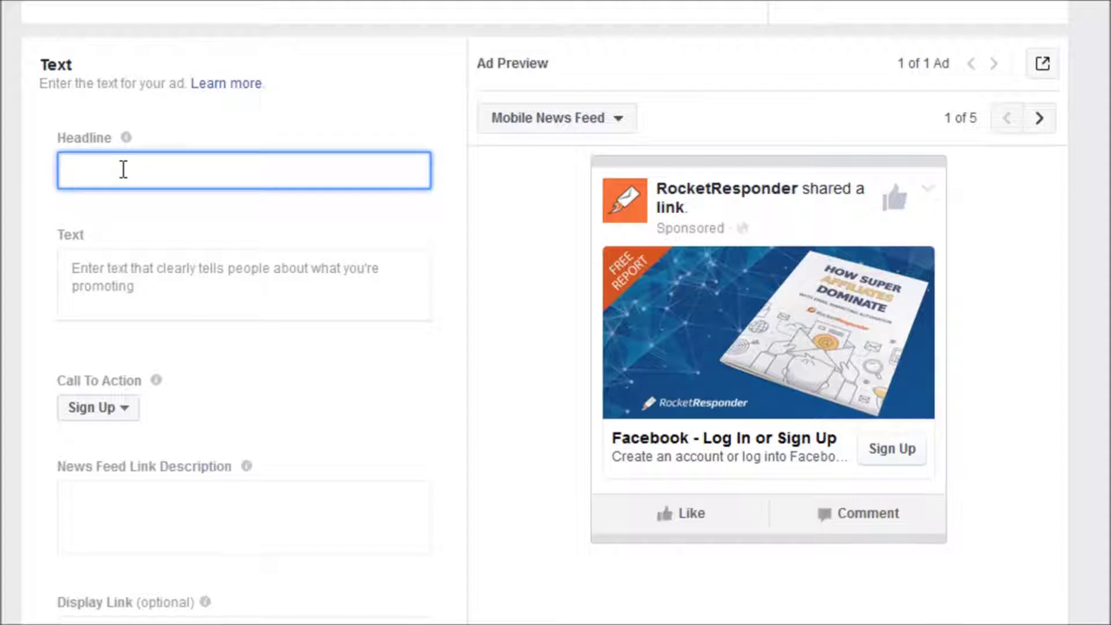
type("dfjghkdfkgjd")
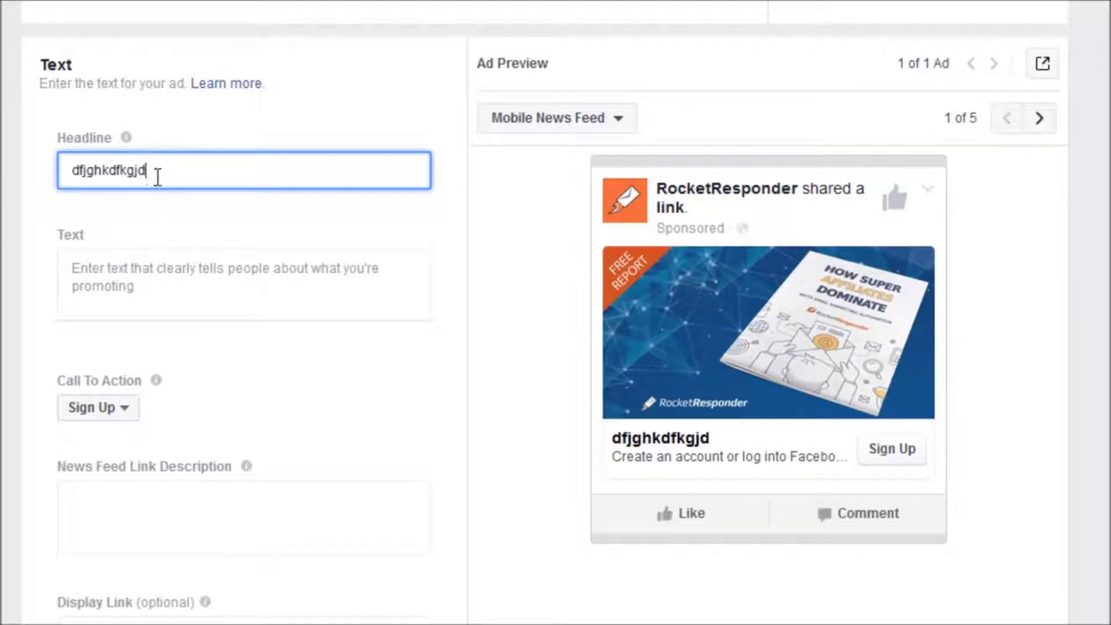
left_click_drag(158, 177, 26, 177)
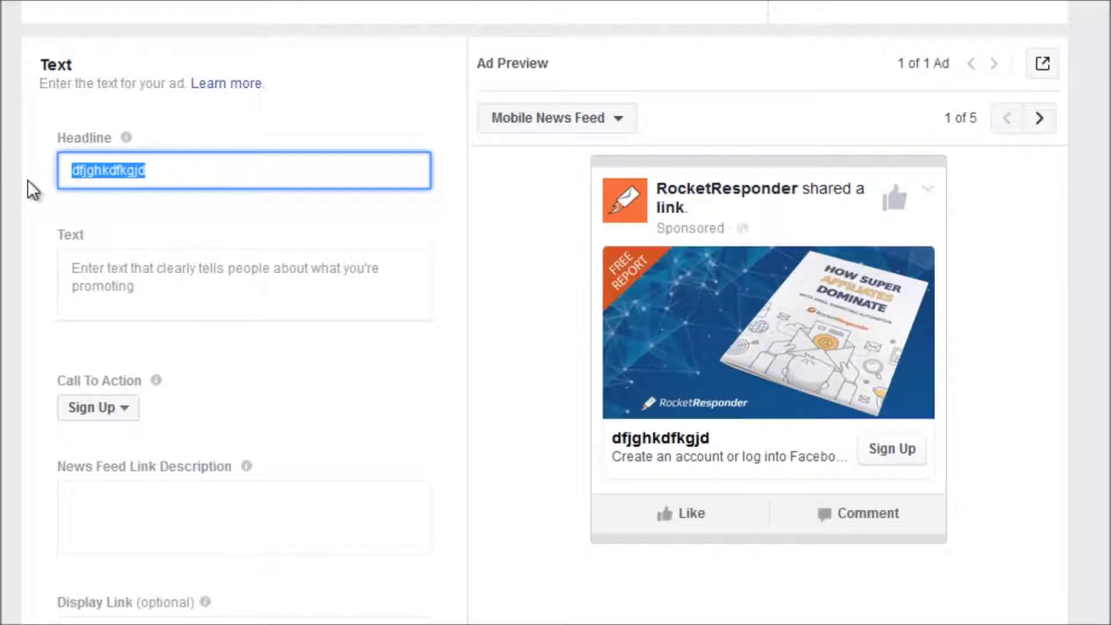
type("Free Report")
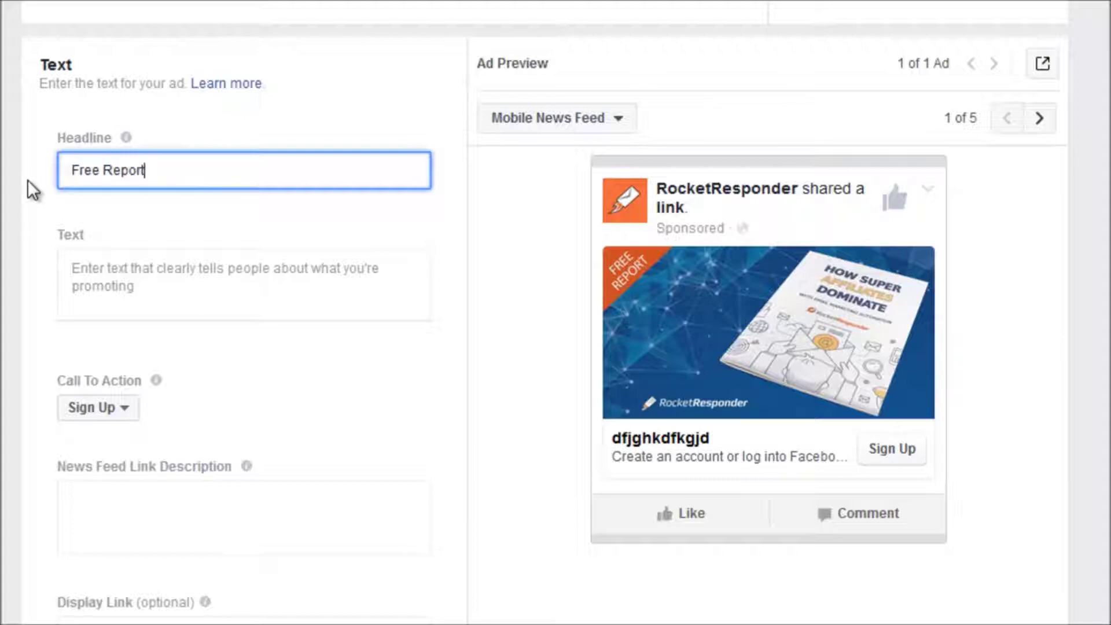
type(" PDF")
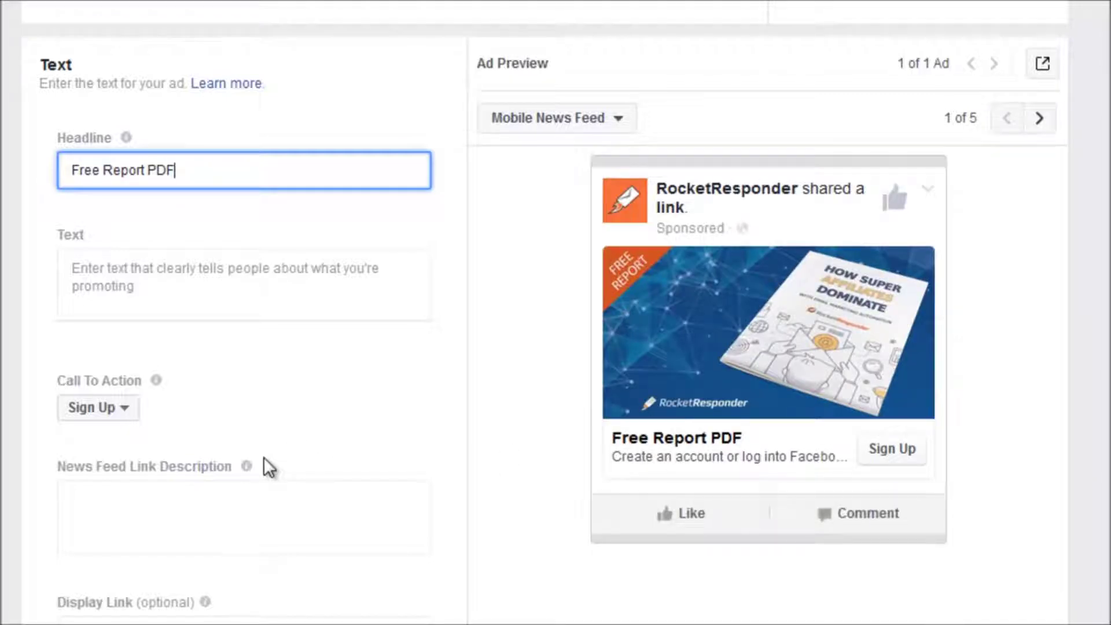
left_click(124, 283)
type("dsfdfg")
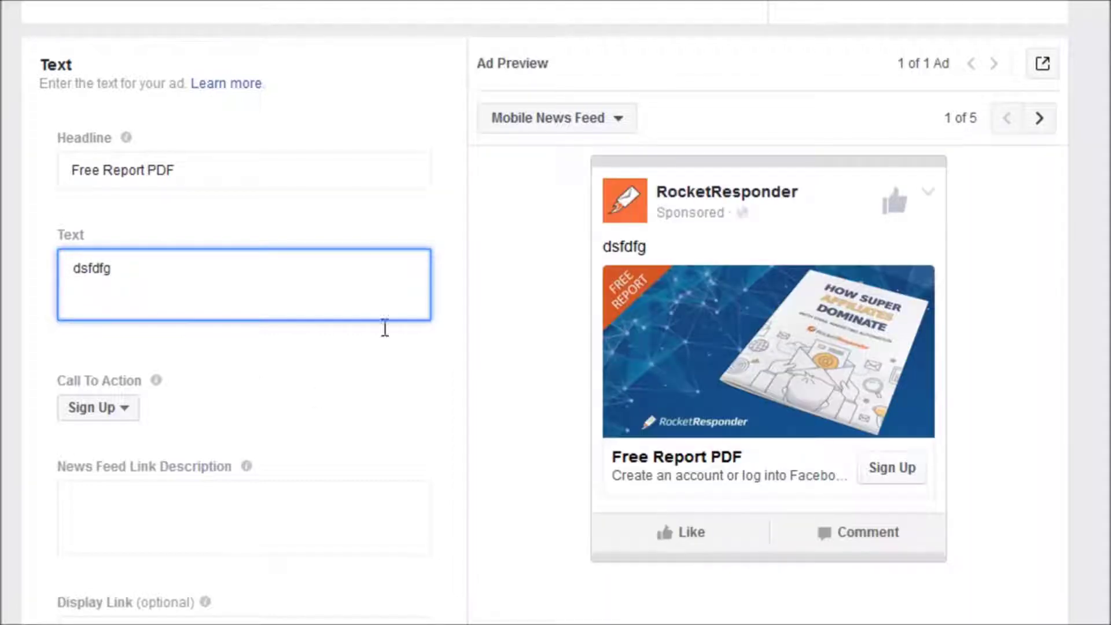
Replace the main text with 'Learn Why Most People Struggle At Affiliate Marketing'.
left_click_drag(126, 266, 37, 281)
type("Learn Why Yo")
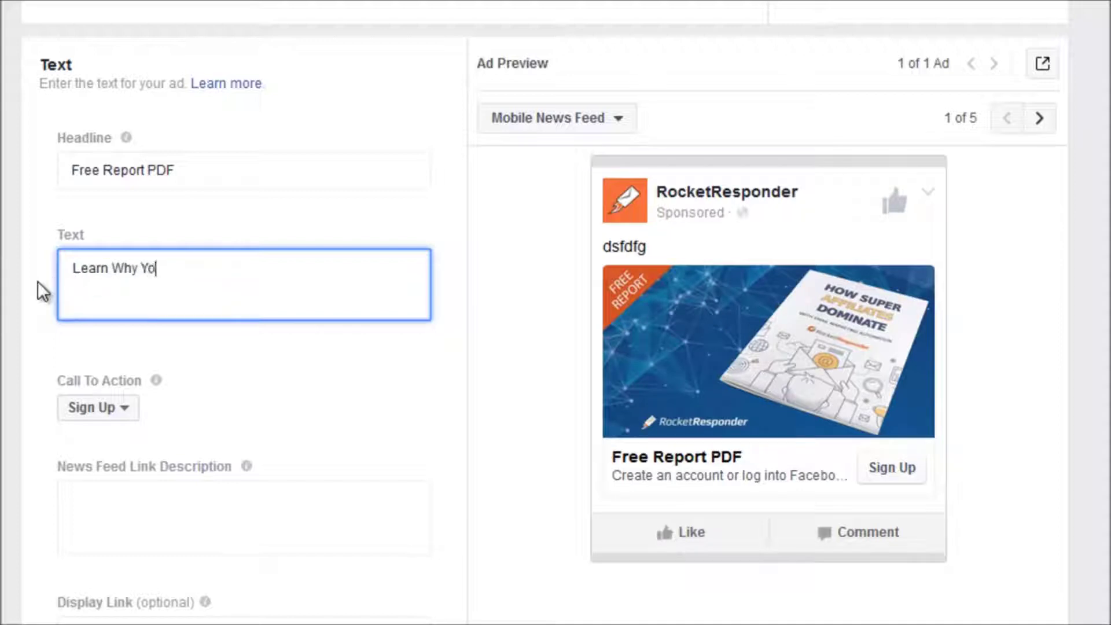
key("BackSpace")
key("BackSpace")
type("Most People Stru")
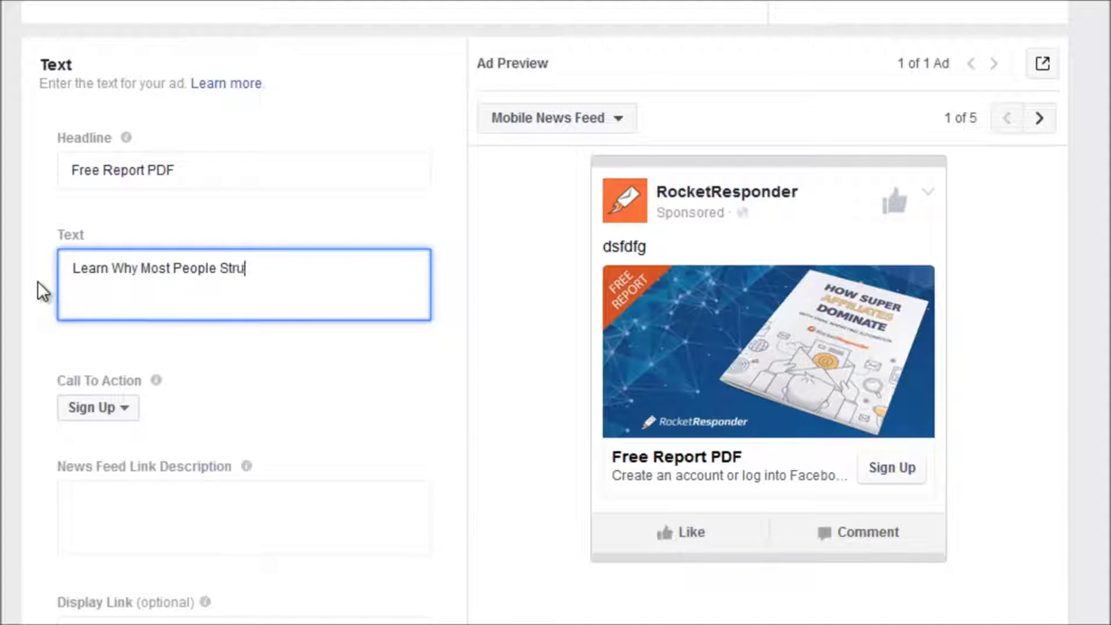
type("ggle At Affiliate Marketin")
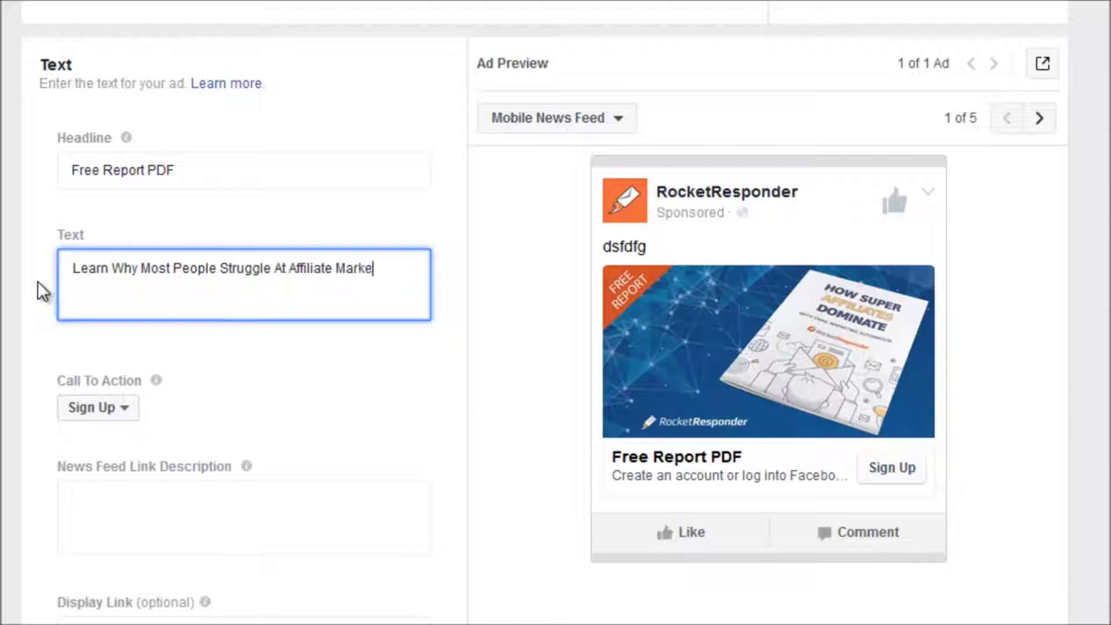
type("g")
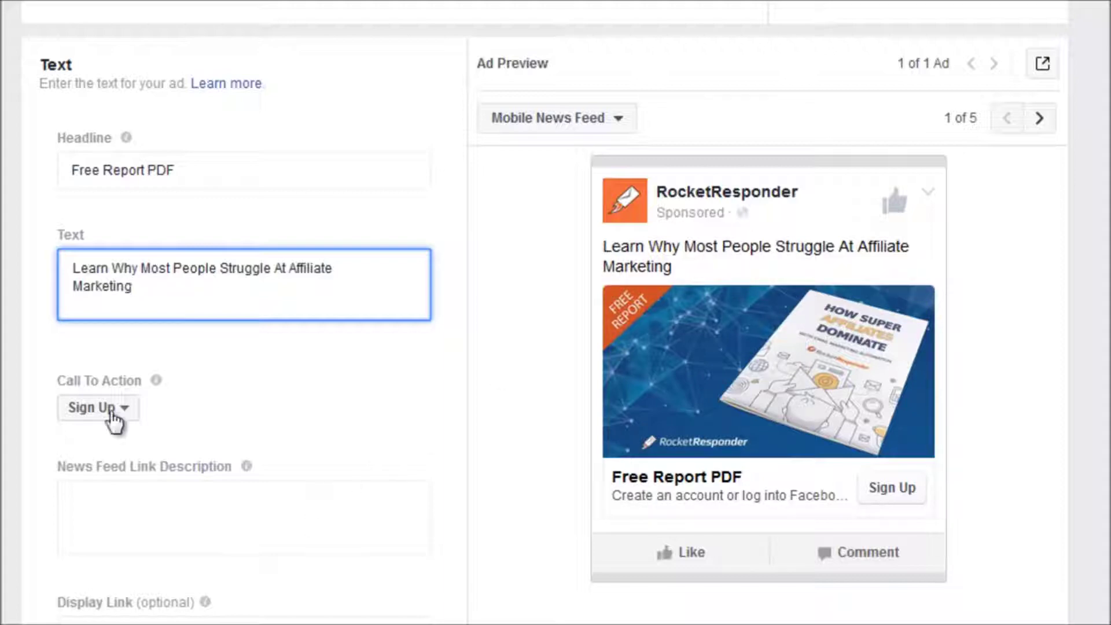
left_click(174, 452)
Set the ad's call to action to Download.
scroll(279, 499, "down", 1)
scroll(279, 500, "down", 1)
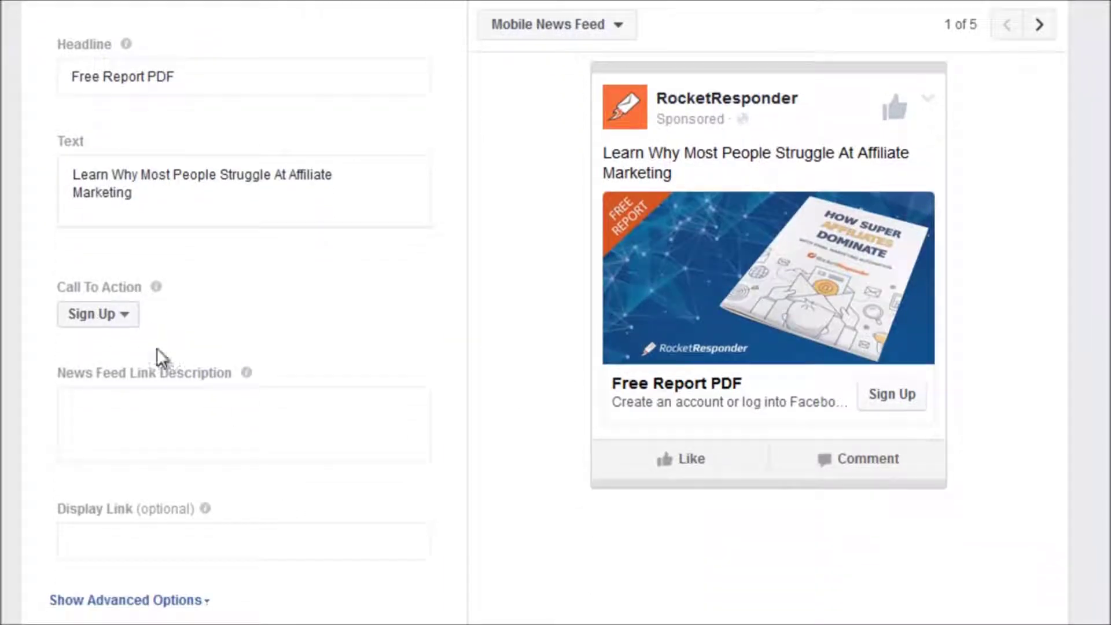
left_click(129, 328)
left_click(128, 372)
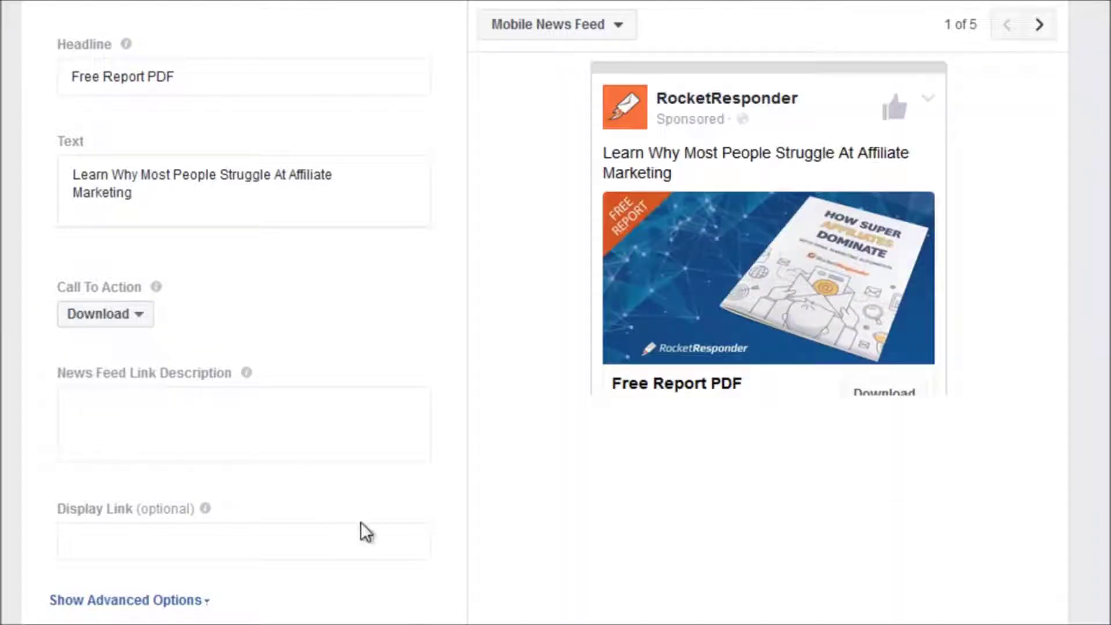
scroll(361, 522, "down", 2)
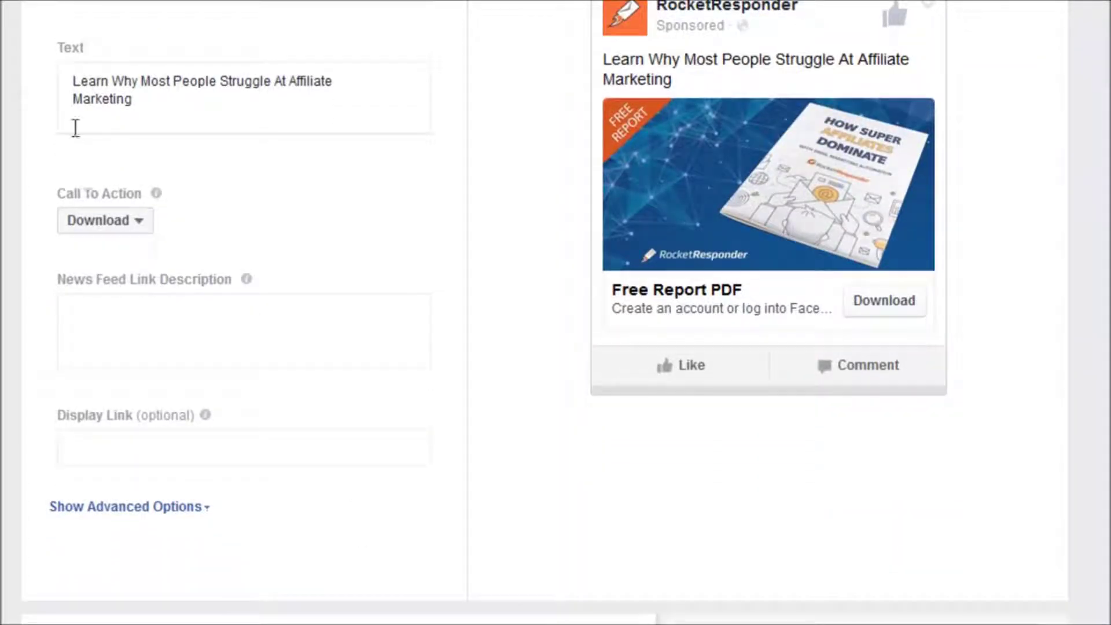
left_click_drag(139, 99, 53, 89)
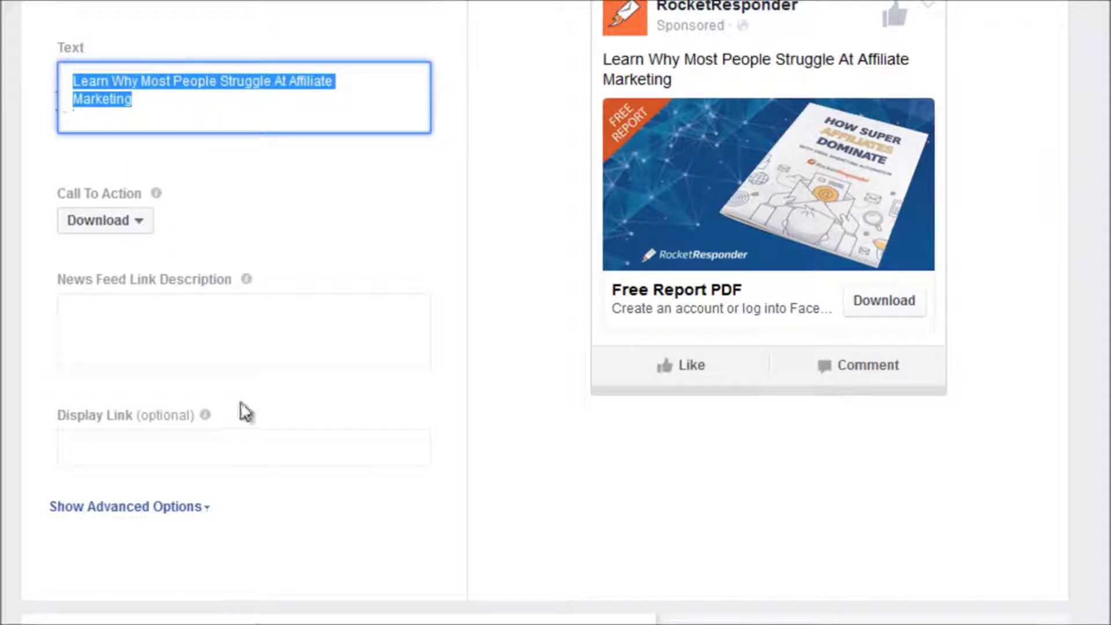
Enter 'How Super Affiliates Dominate' as the News Feed link description.
left_click(173, 317)
type("dfgdfgdgf")
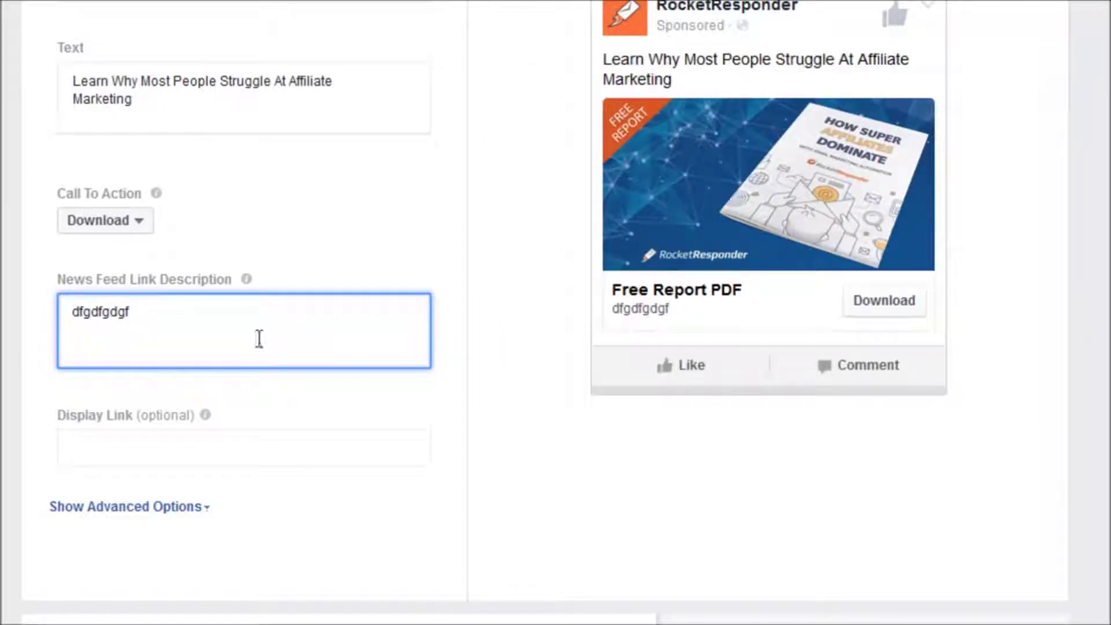
left_click_drag(146, 318, 10, 322)
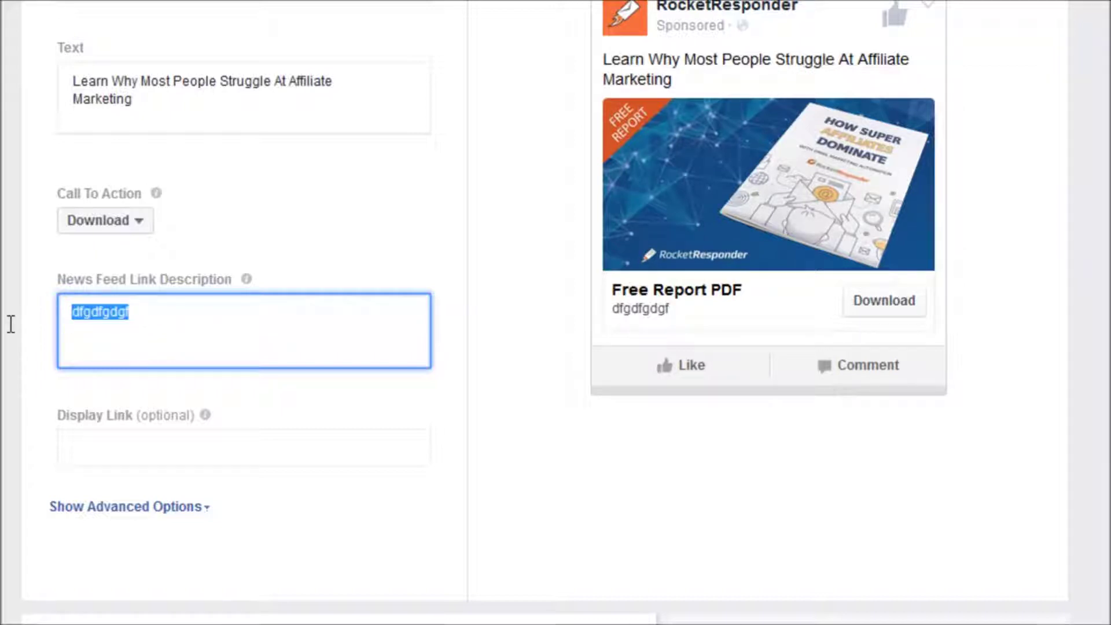
type("How Super ")
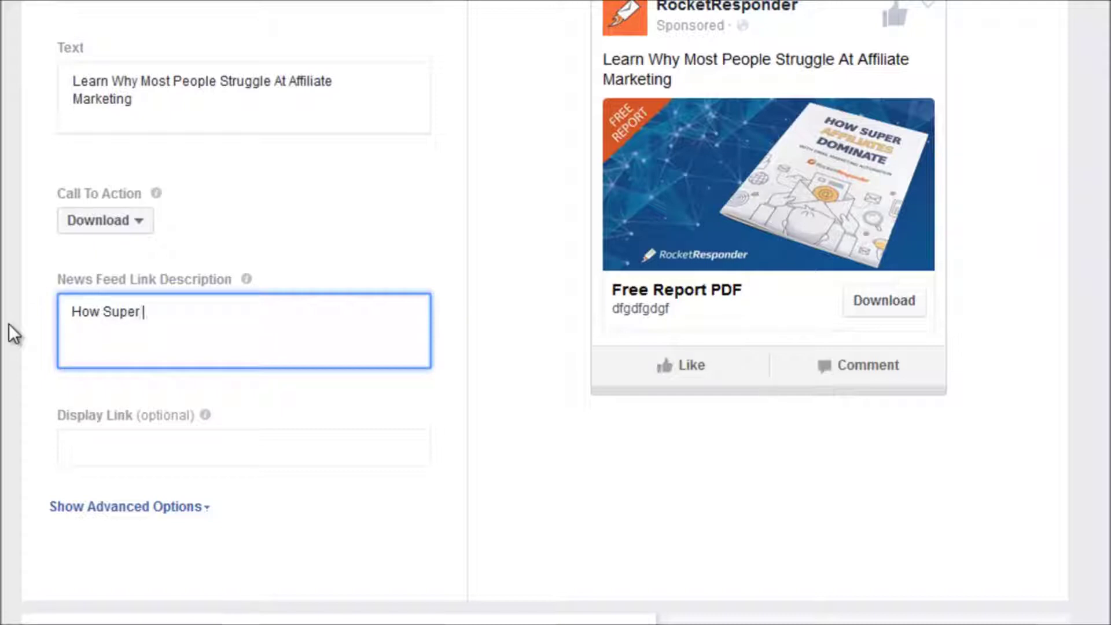
type("Affiliates Dominata")
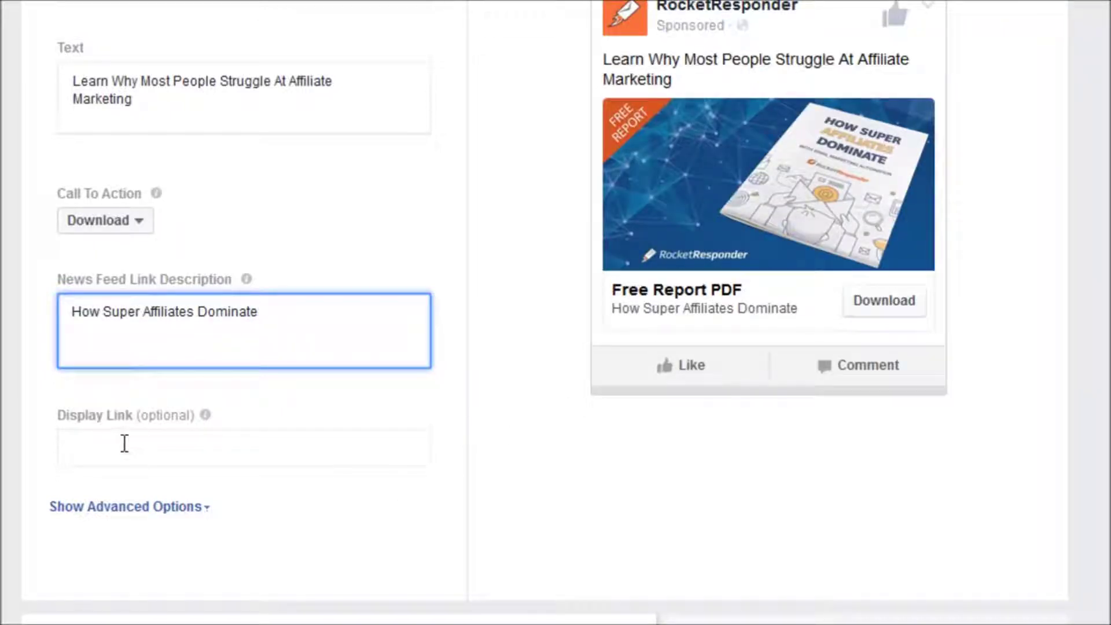
left_click(124, 444)
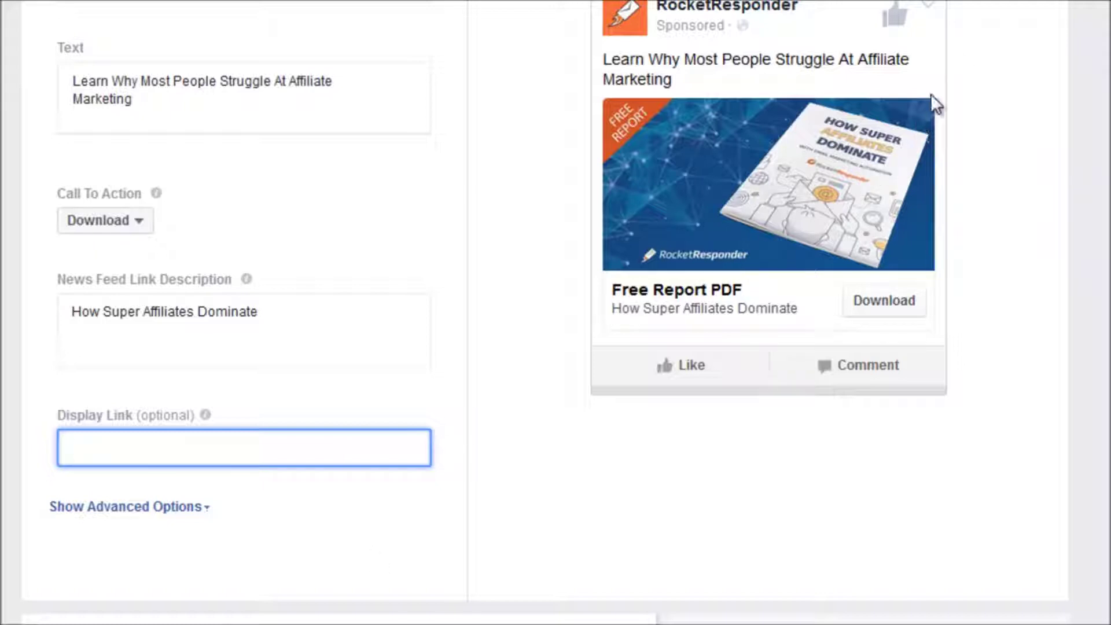
scroll(285, 310, "down", 4)
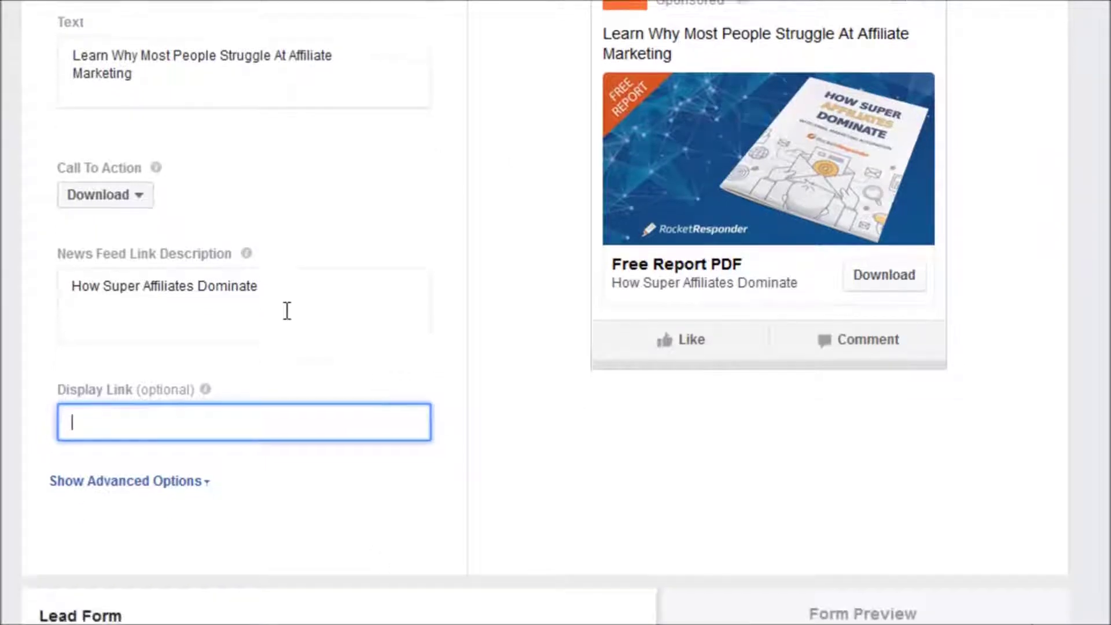
Scroll down to the Lead Form section with the existing forms and Form Preview.
scroll(285, 310, "down", 8)
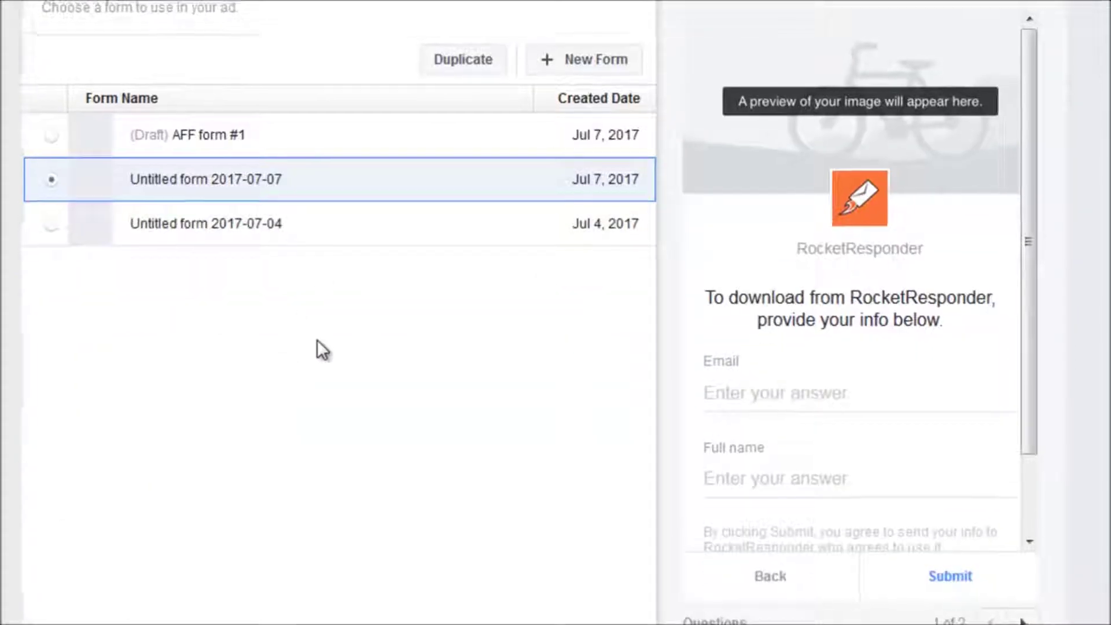
scroll(339, 479, "down", 2)
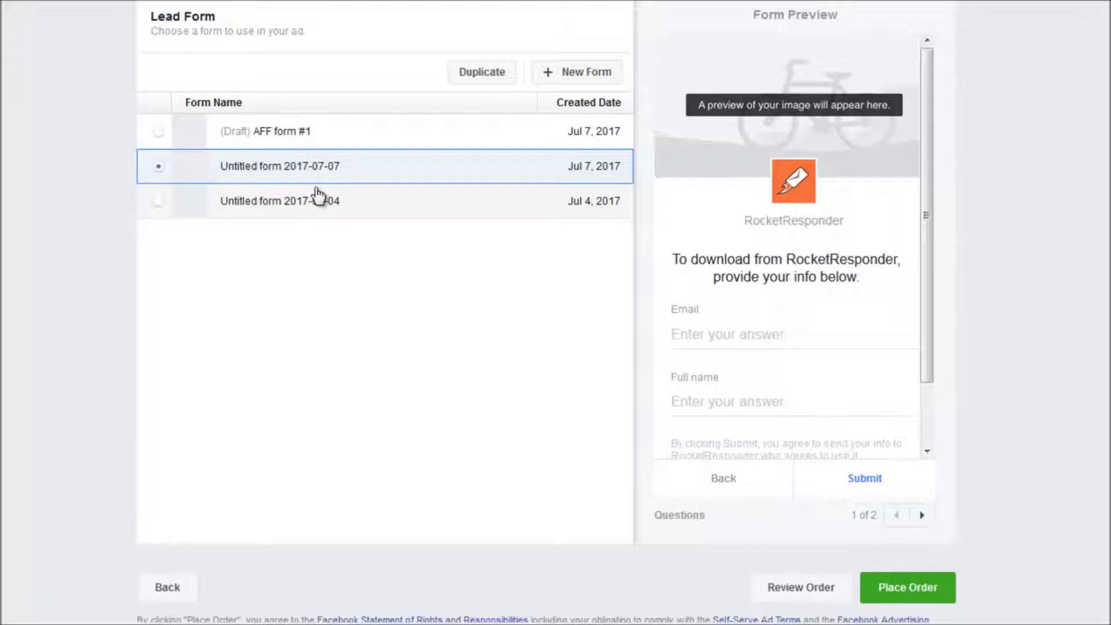
Create a new lead form and retitle it 'Affiliate Guide Giveaway'.
left_click(587, 72)
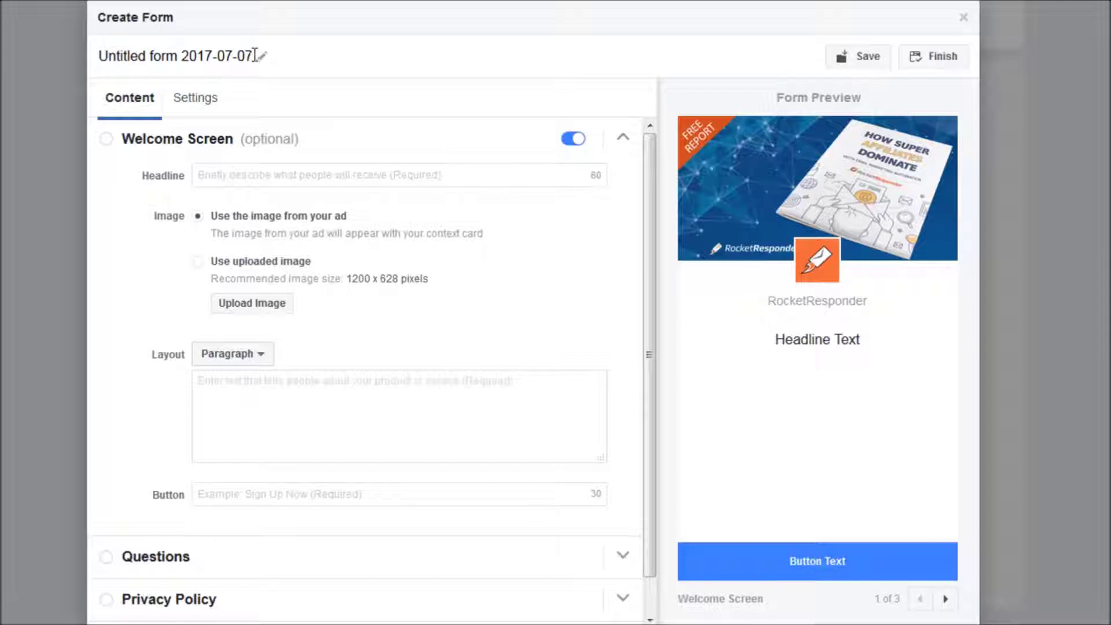
left_click_drag(253, 58, 181, 57)
key("ctrl+a")
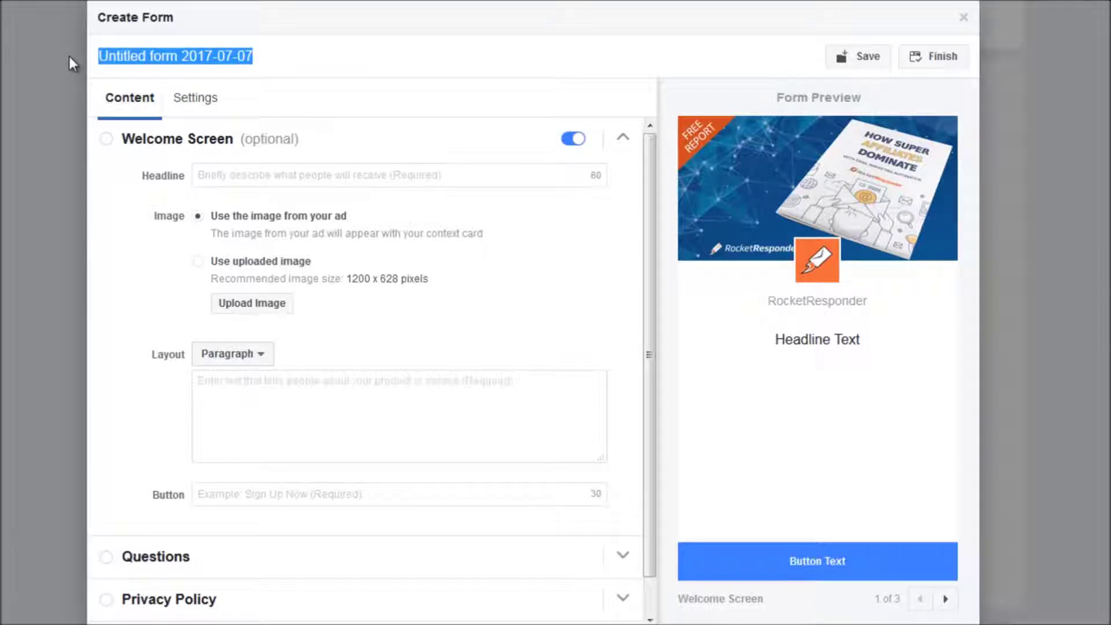
type("Af")
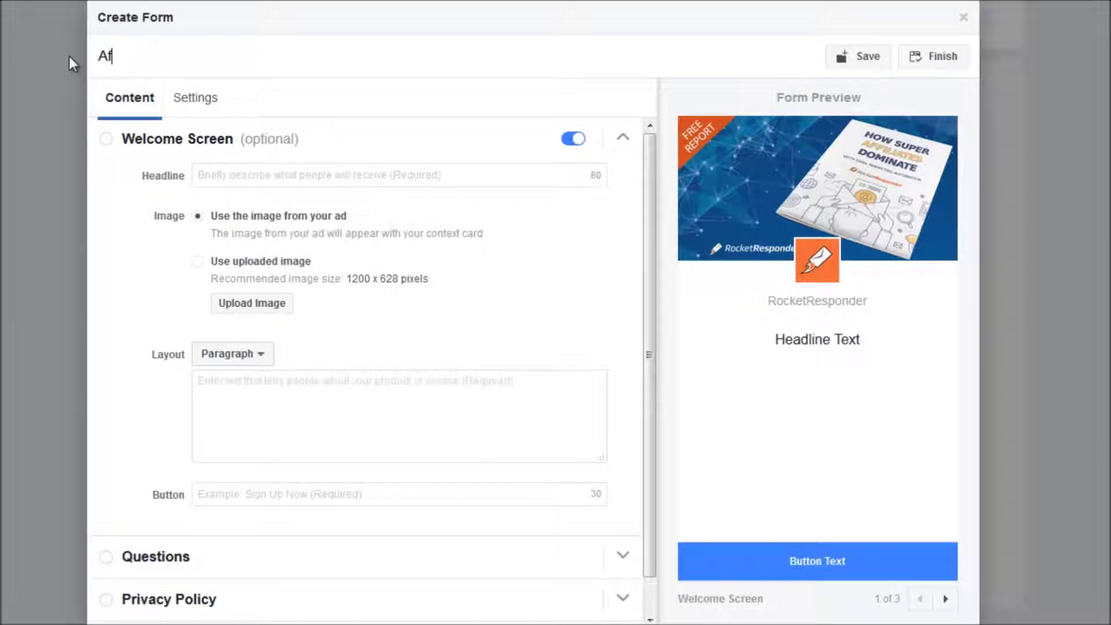
type("filiate Gui")
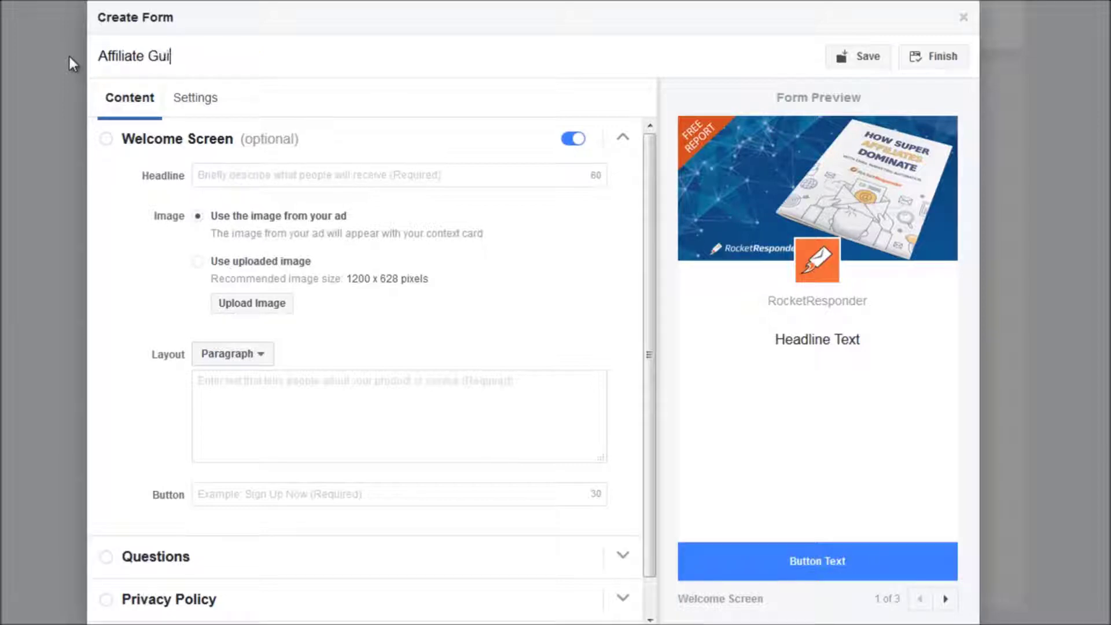
type("de Giveawat")
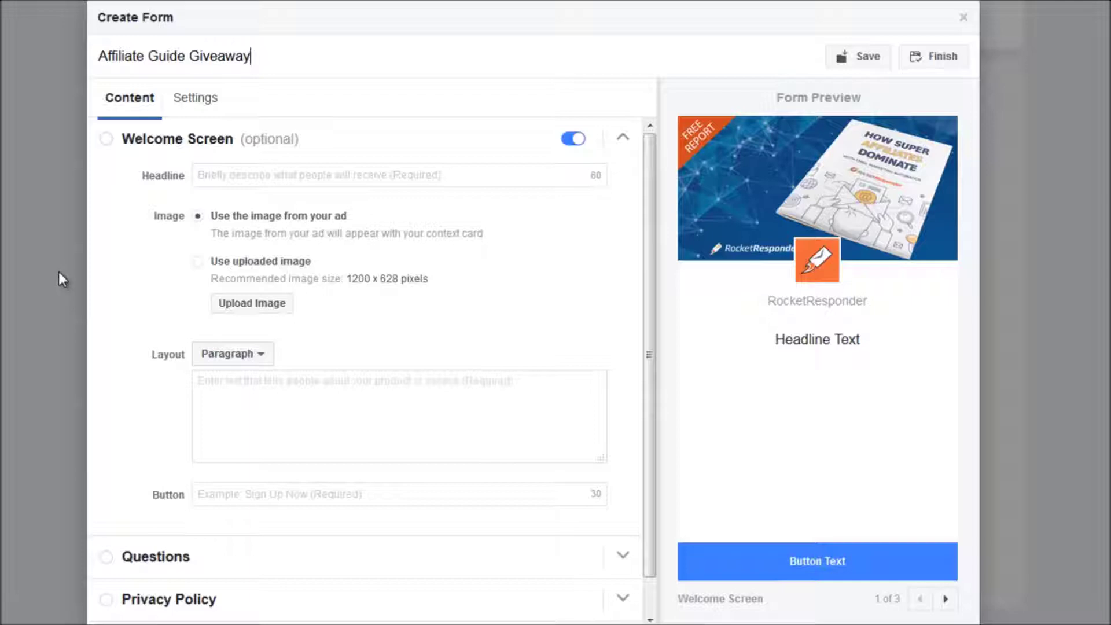
scroll(243, 280, "down", 1)
scroll(246, 284, "up", 1)
scroll(246, 285, "up", 1)
Switch the form's welcome screen off, collapse its settings, and expand the questions section.
left_click(573, 139)
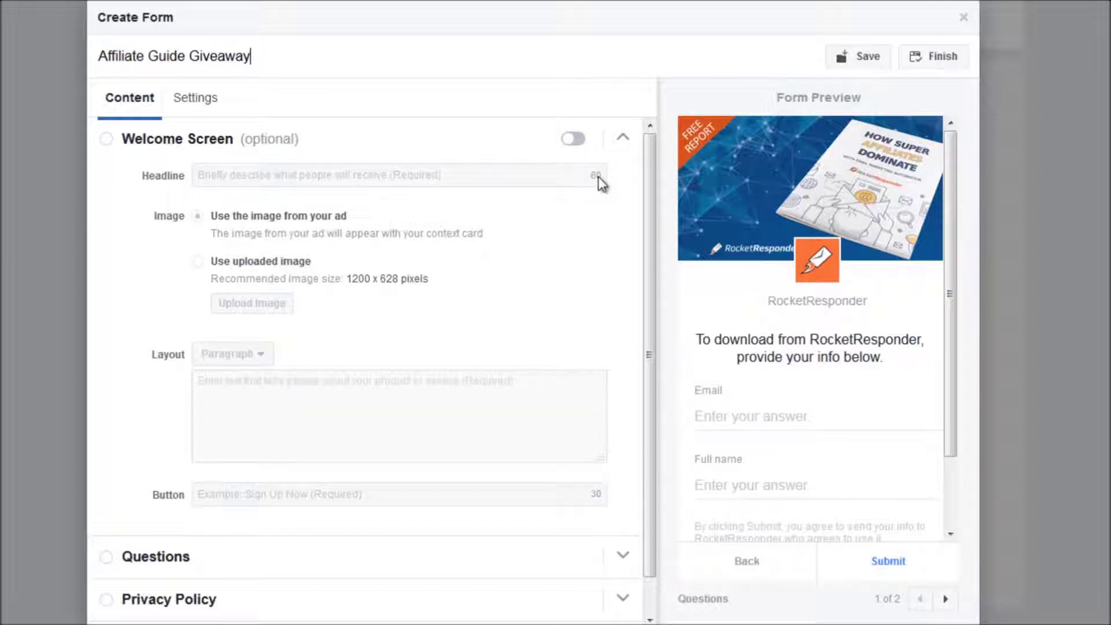
left_click(617, 140)
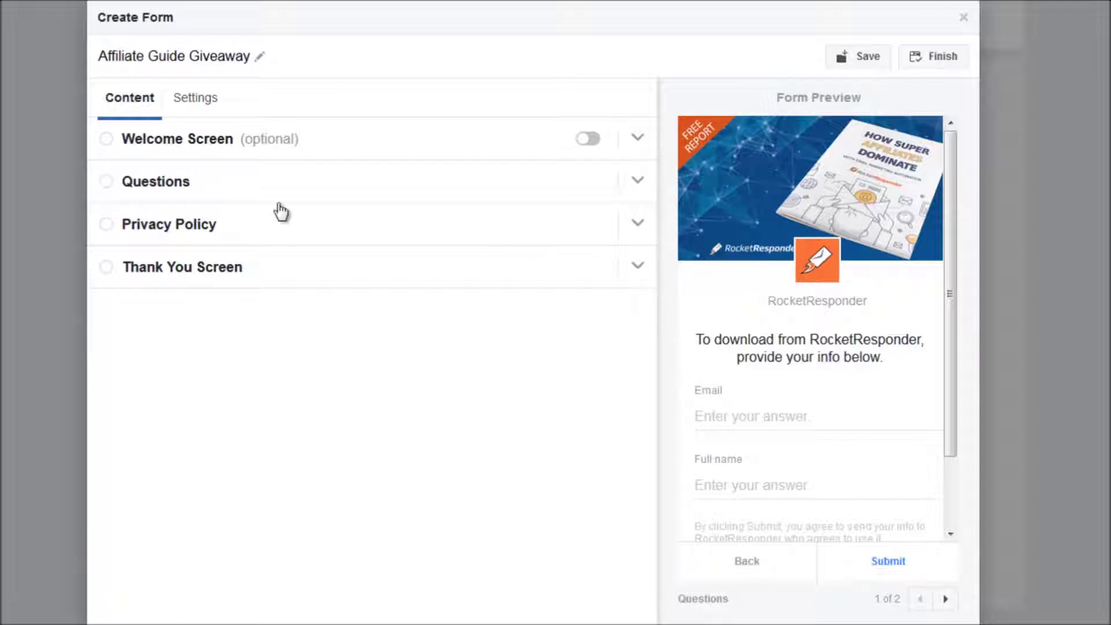
left_click(637, 181)
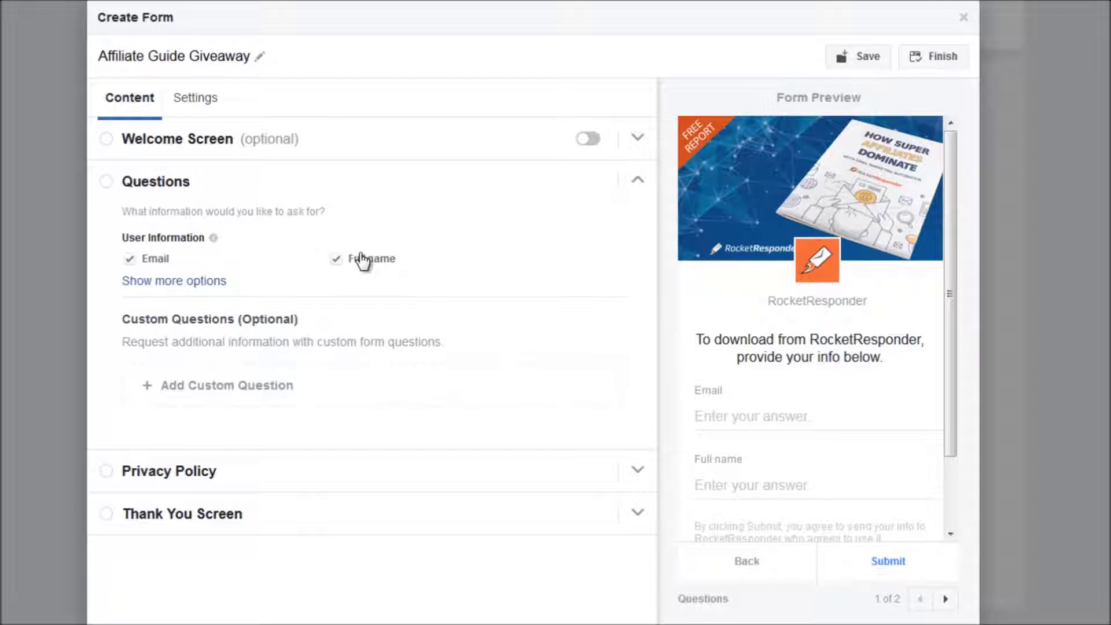
left_click(211, 283)
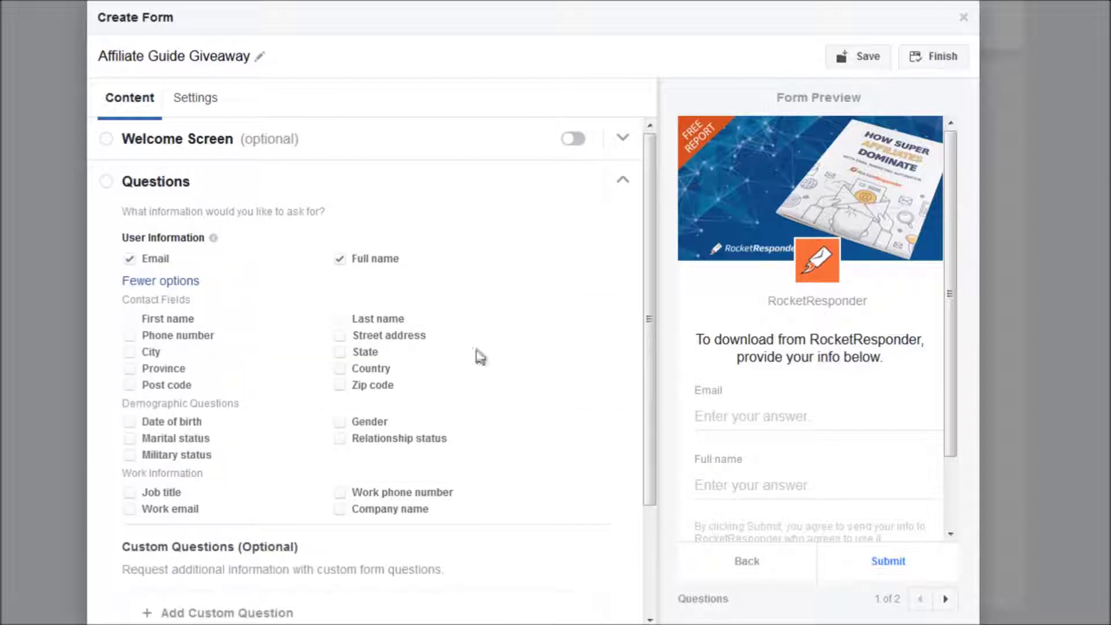
left_click_drag(647, 233, 644, 270)
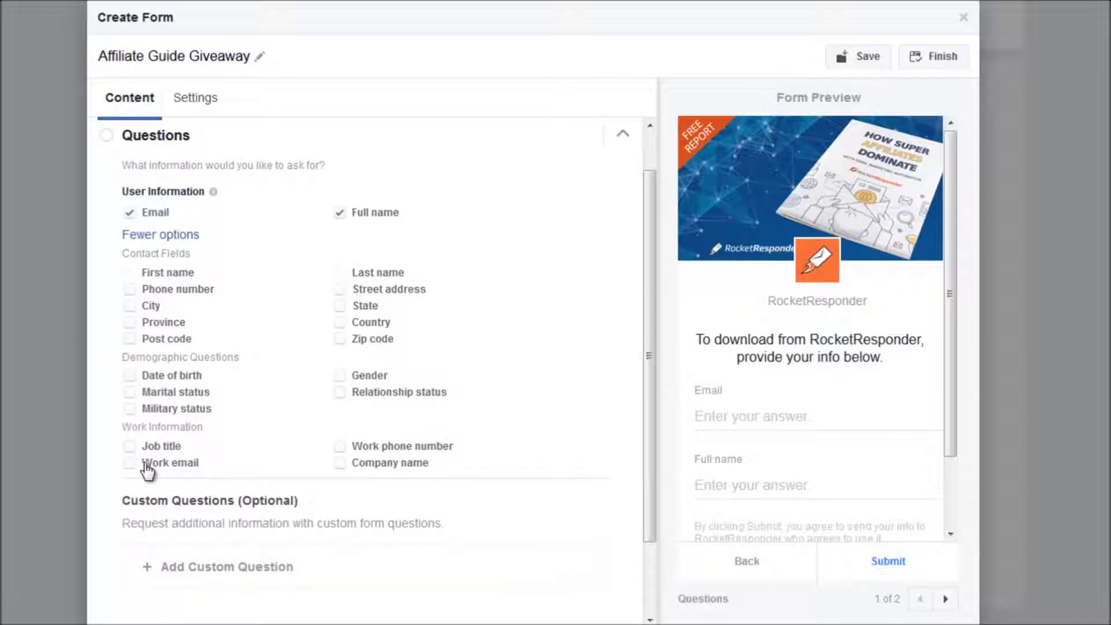
left_click(185, 236)
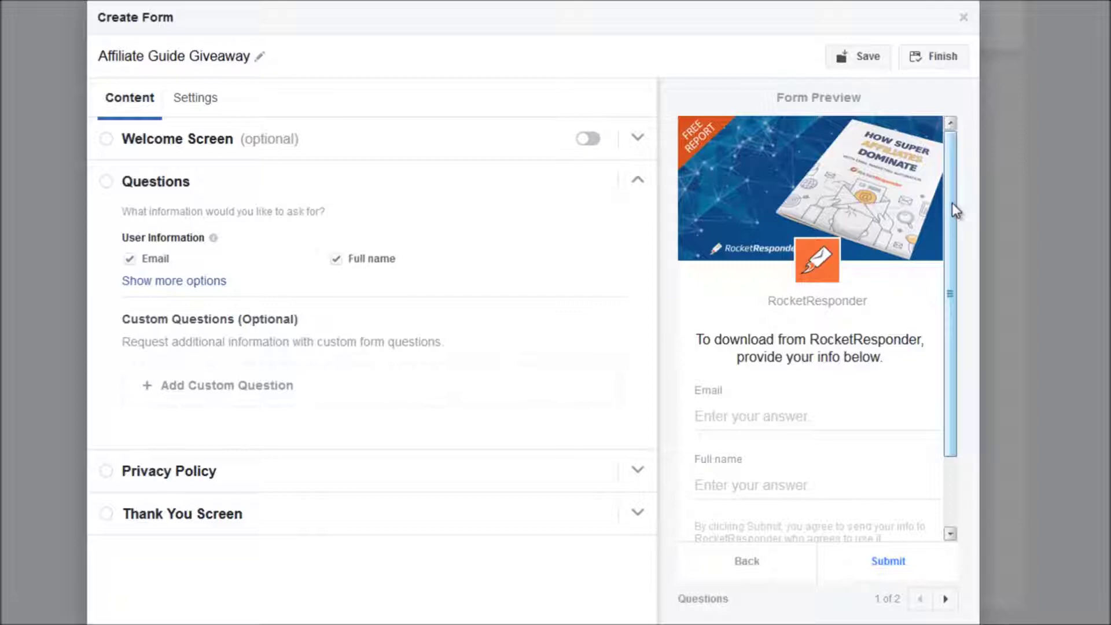
scroll(951, 246, "down", 2)
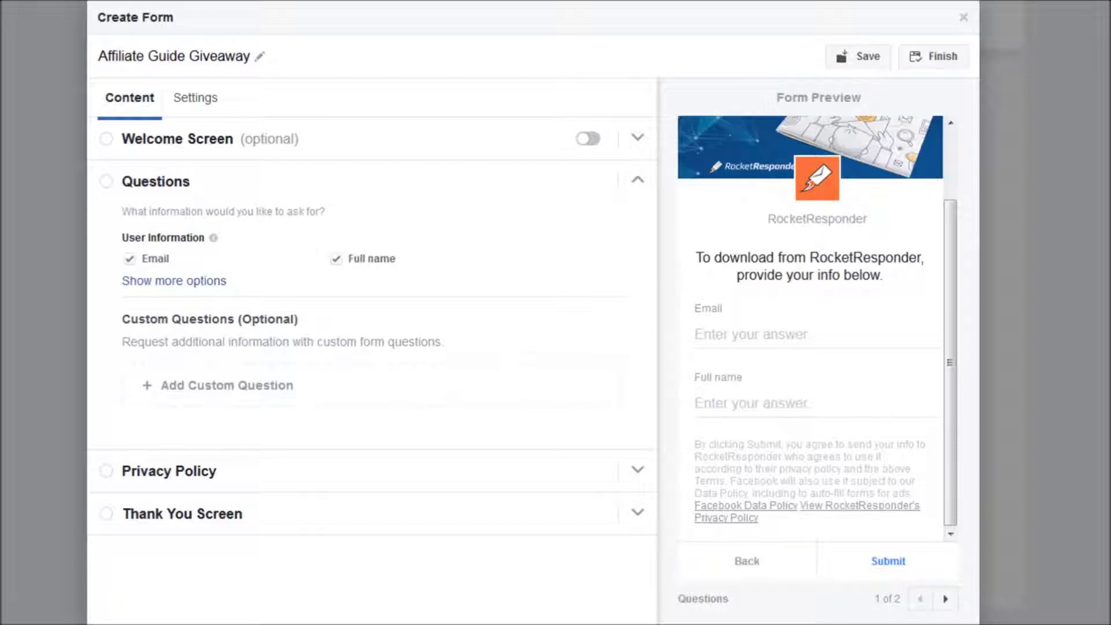
left_click(636, 182)
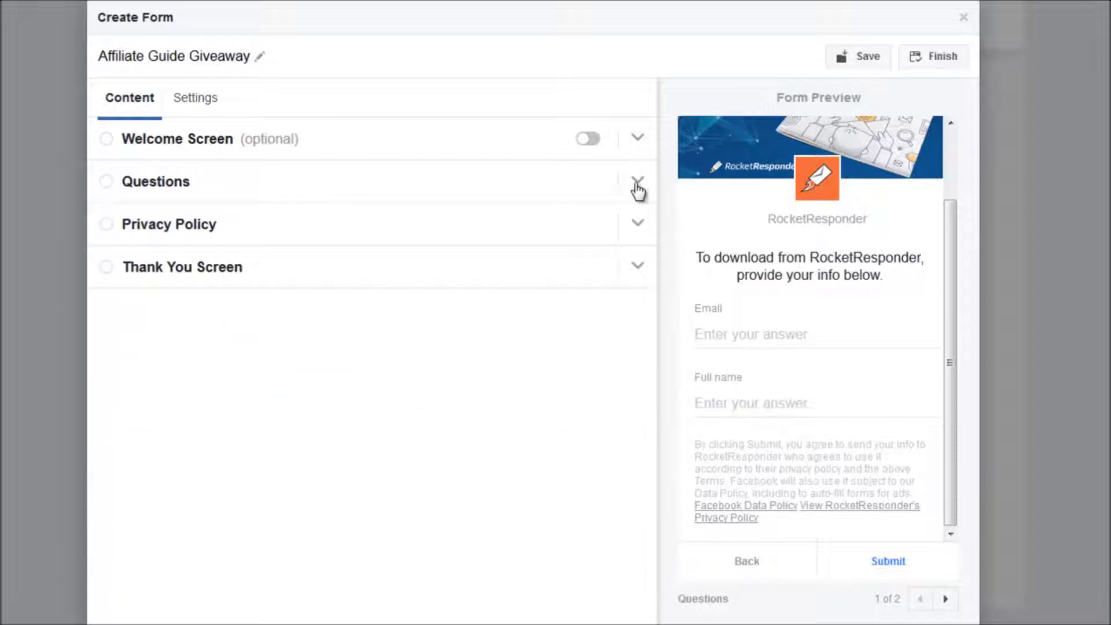
left_click(638, 224)
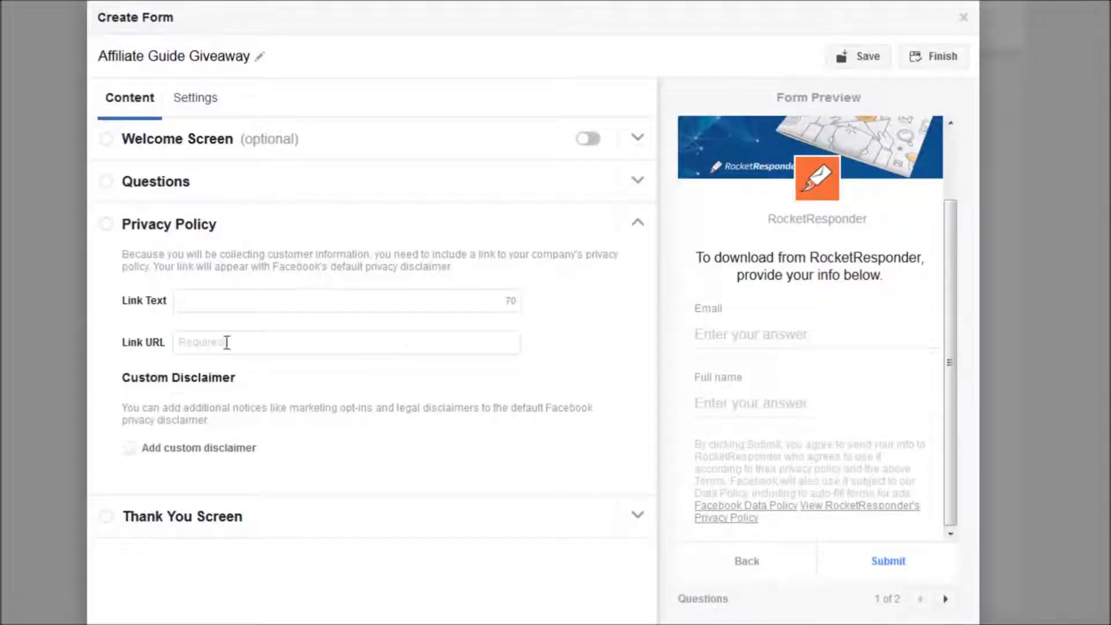
left_click(221, 342)
type("https://www.rocketresponder.com/privacy")
left_click(242, 301)
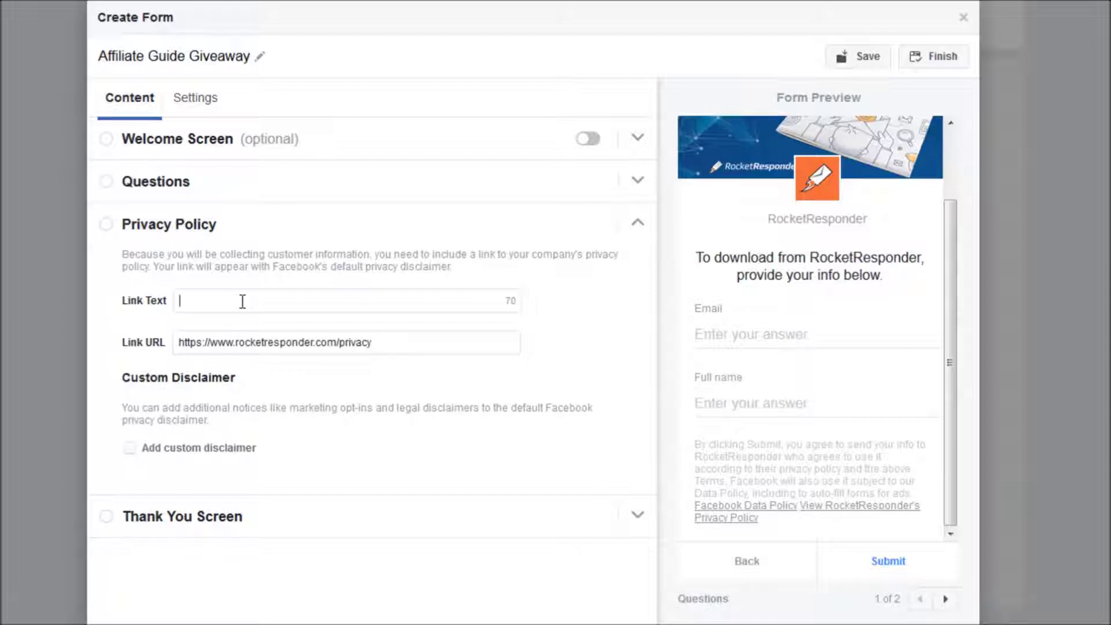
type("Pri")
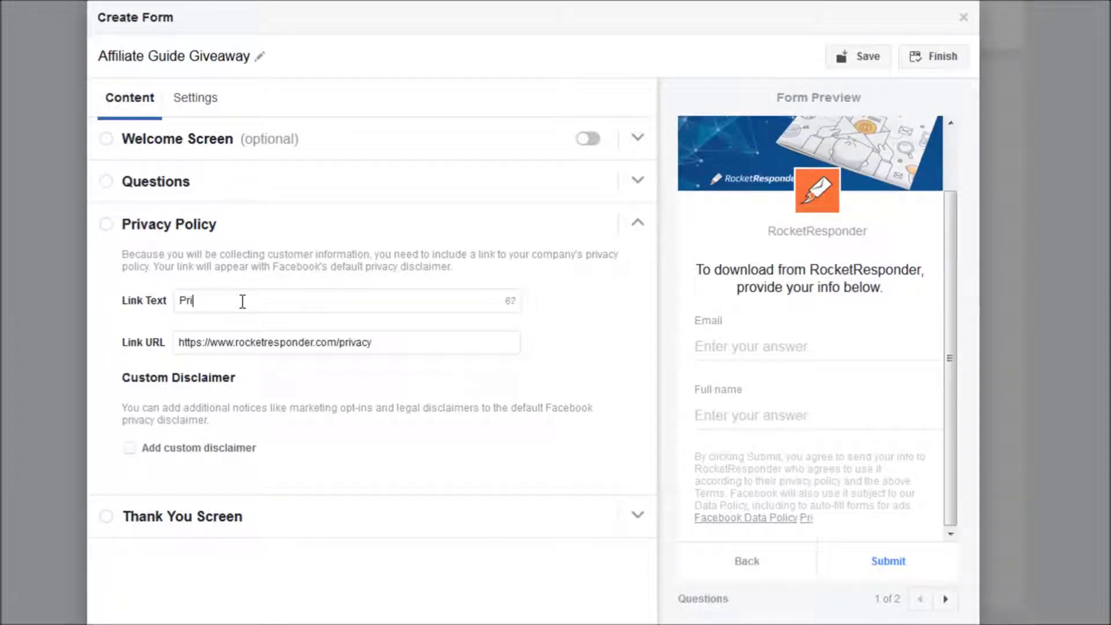
type("vacy P")
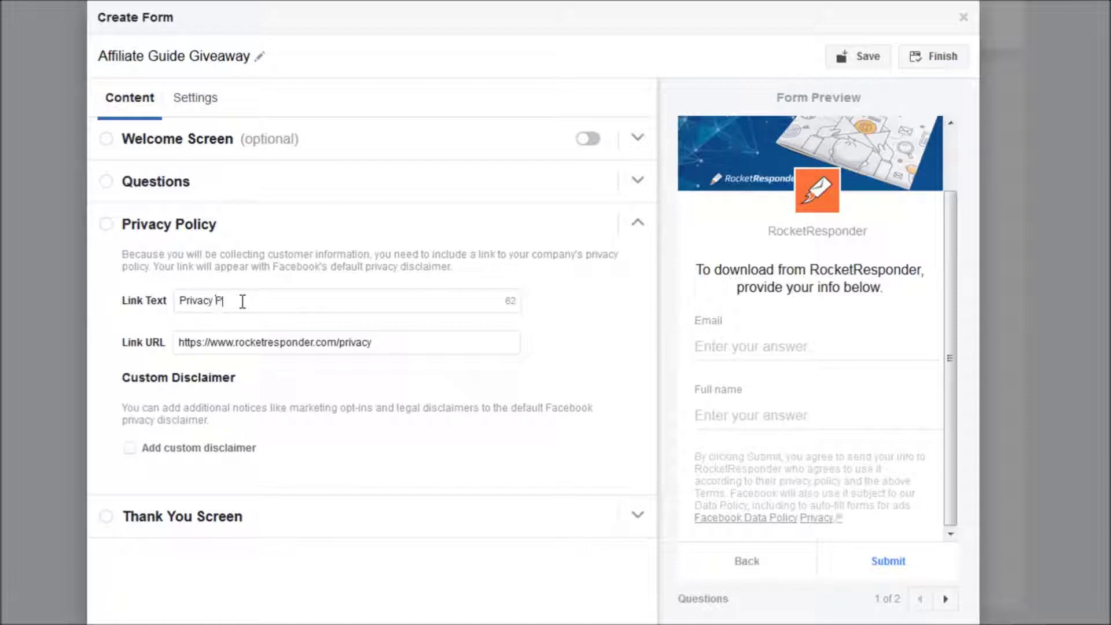
type("olicy")
left_click(637, 224)
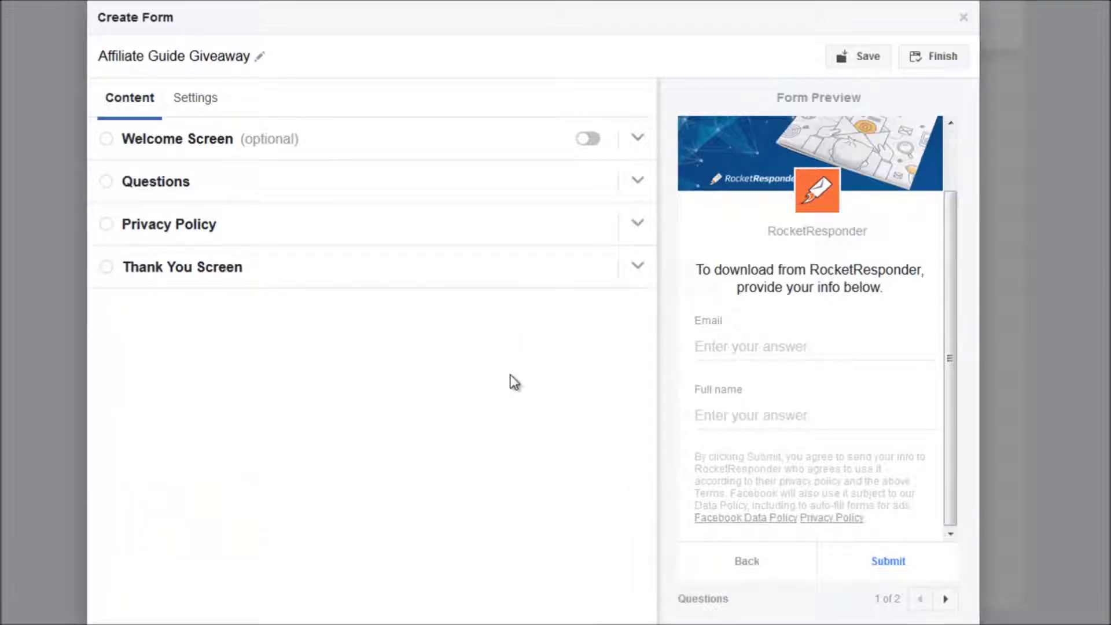
Paste the report PDF's address as the thank-you screen's website link.
left_click(639, 267)
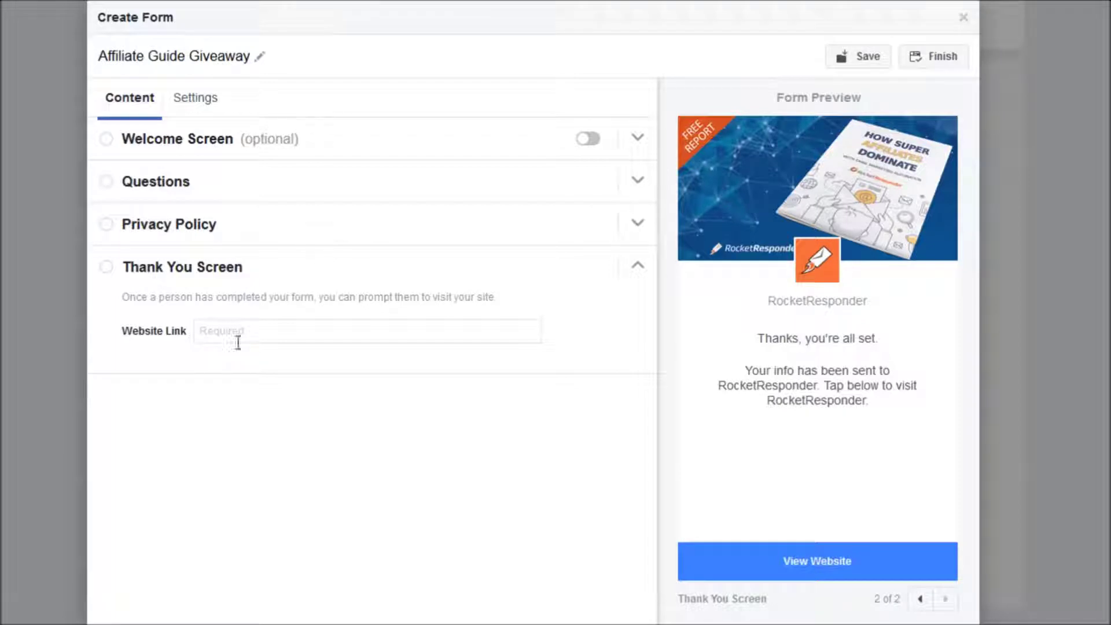
left_click(221, 330)
type("https://www.rocketresponder.com/guides/how-affiliates-dominate.pdf")
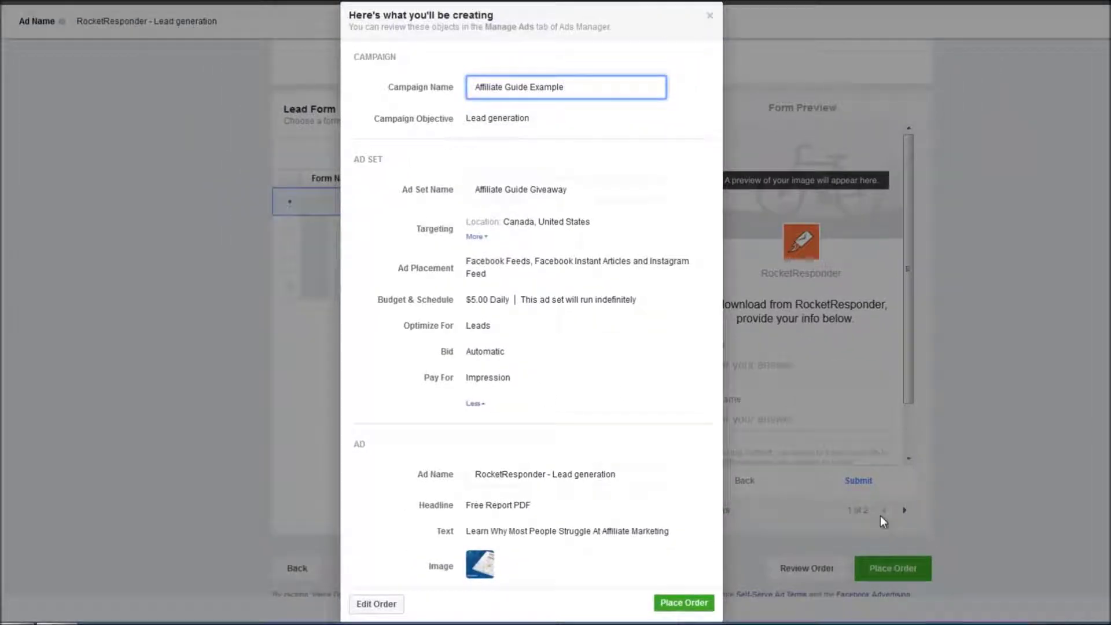
left_click(711, 16)
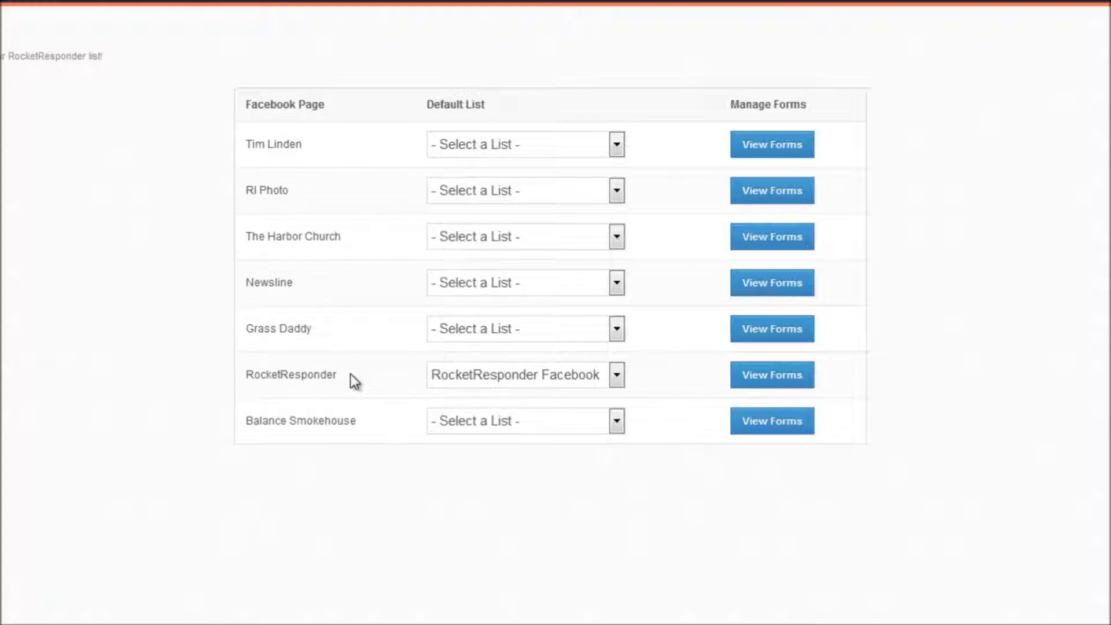
left_click(617, 148)
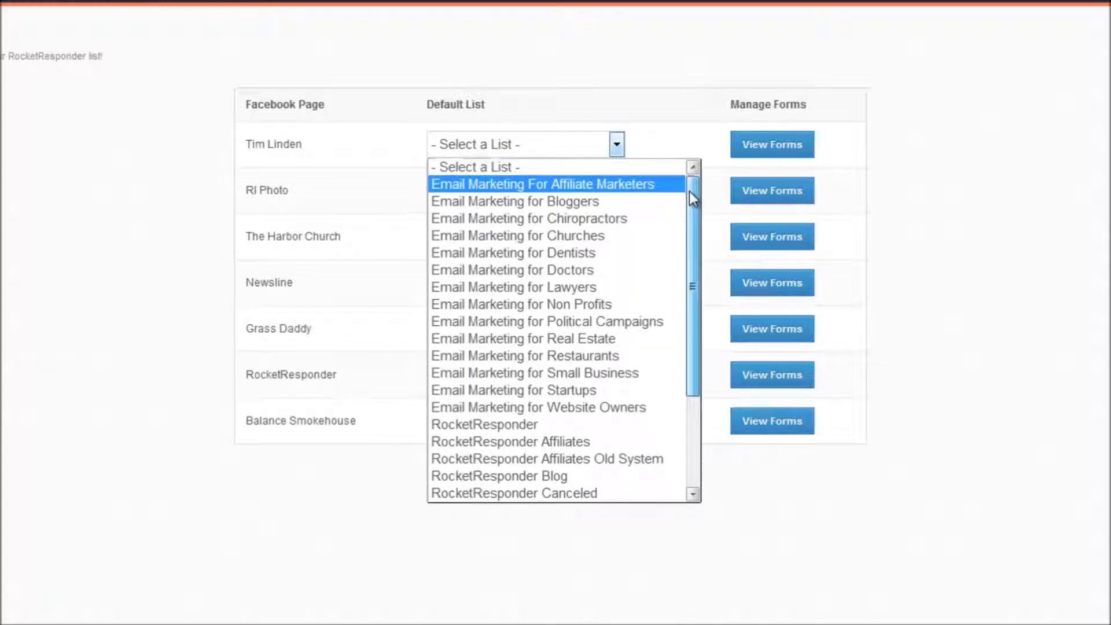
mouse_move(689, 190)
left_mouse_down()
mouse_move(686, 374)
mouse_move(702, 181)
left_mouse_up()
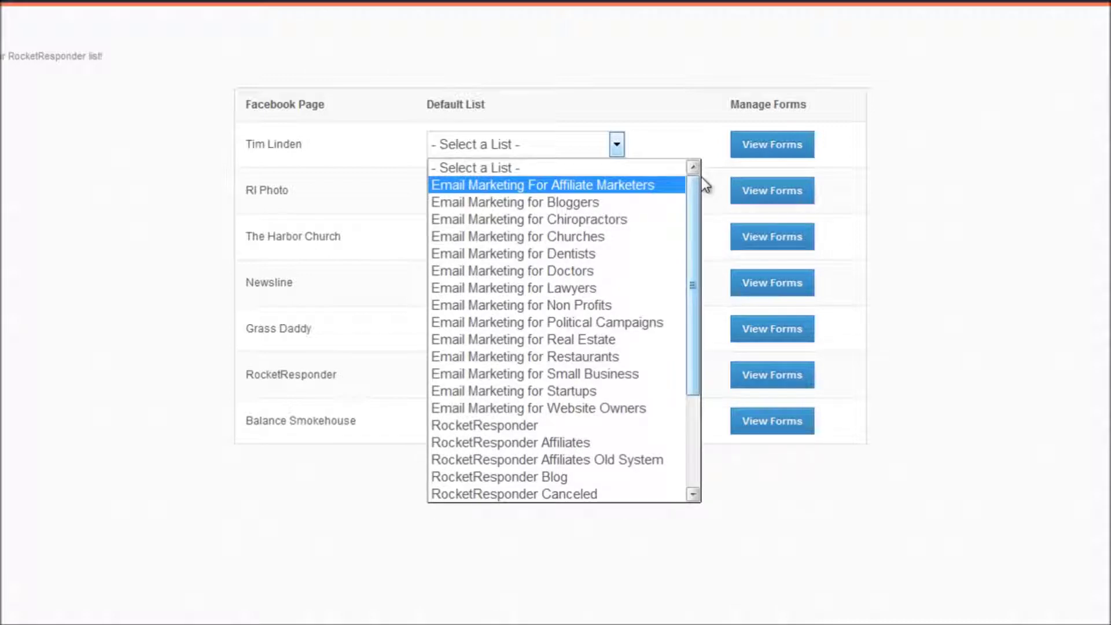
left_click(680, 117)
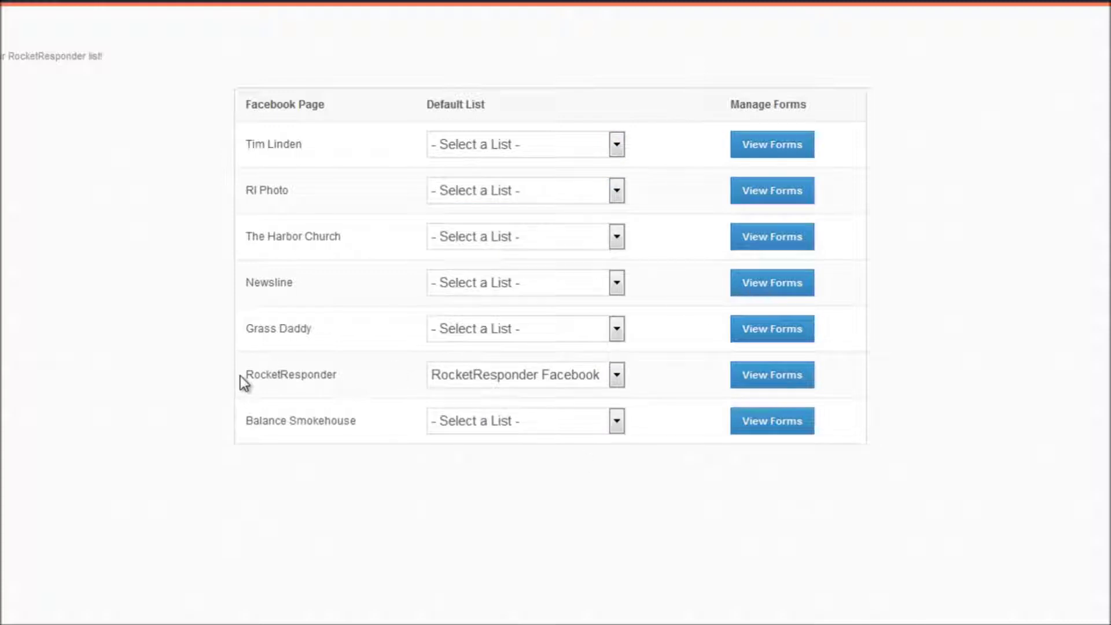
left_click(617, 377)
left_click(664, 342)
left_click(780, 391)
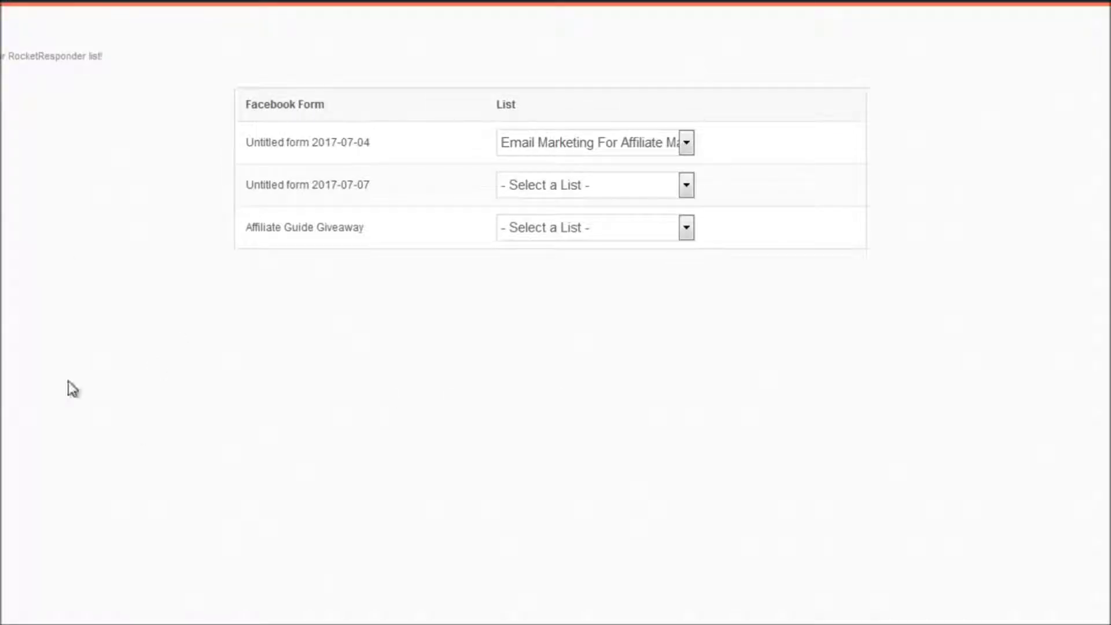
Reopen the RocketResponder page's forms and map Affiliate Guide Giveaway to Email Marketing For Affiliate Marketers.
key("alt+Left")
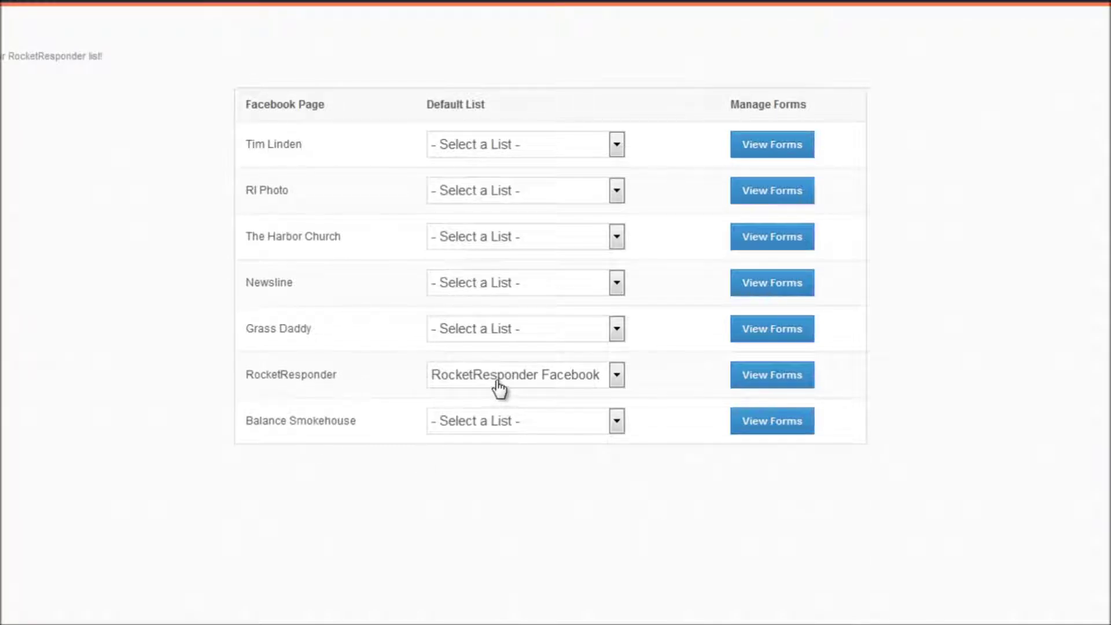
left_click(767, 376)
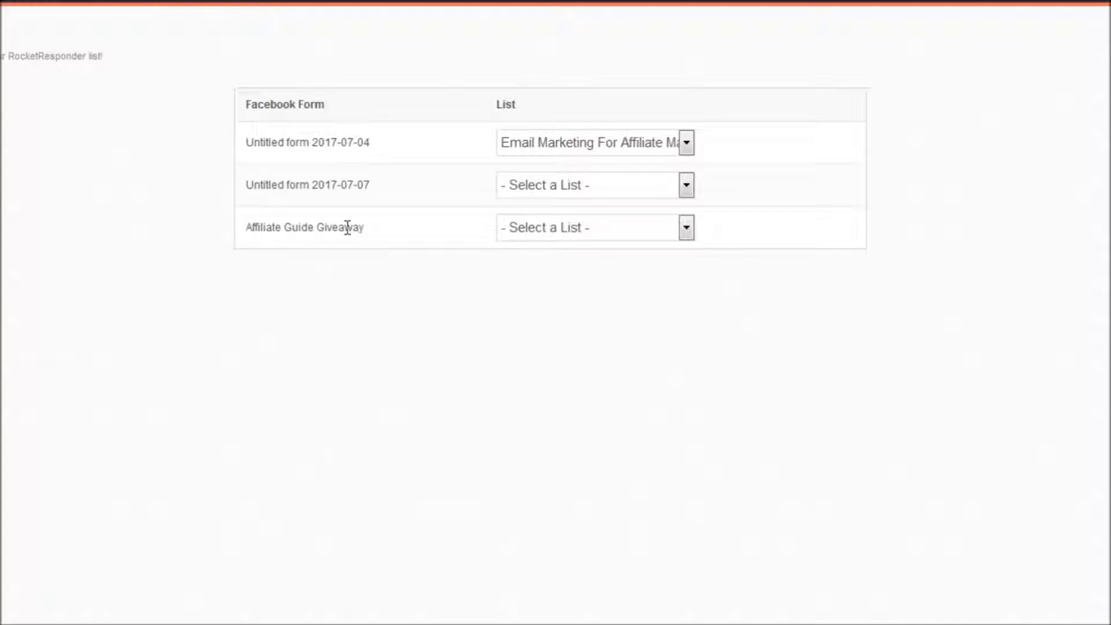
left_click(686, 229)
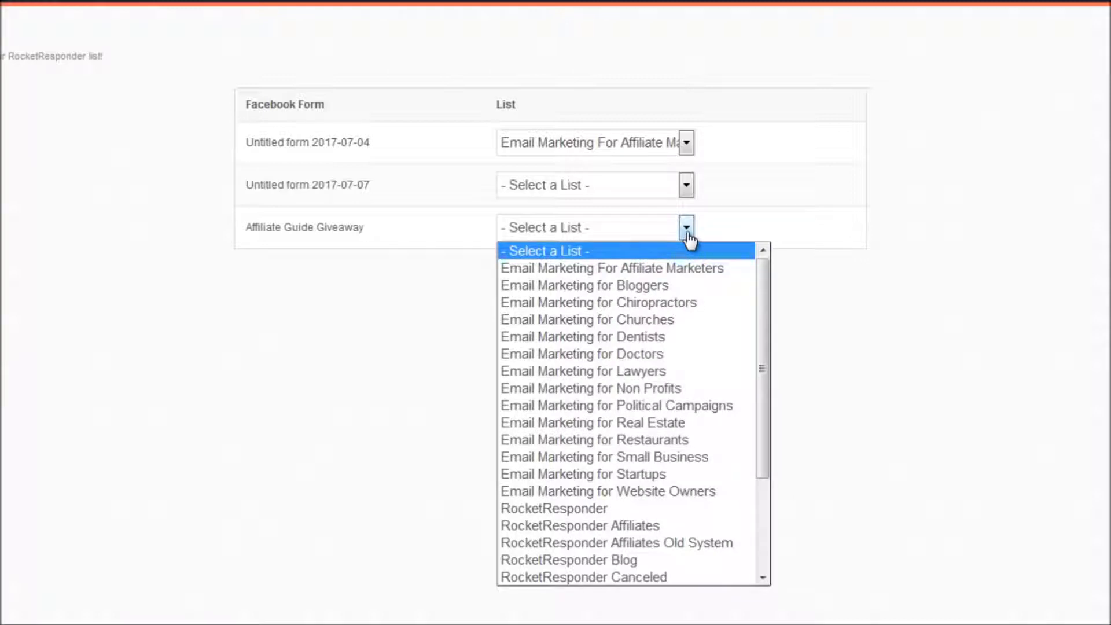
left_click(537, 272)
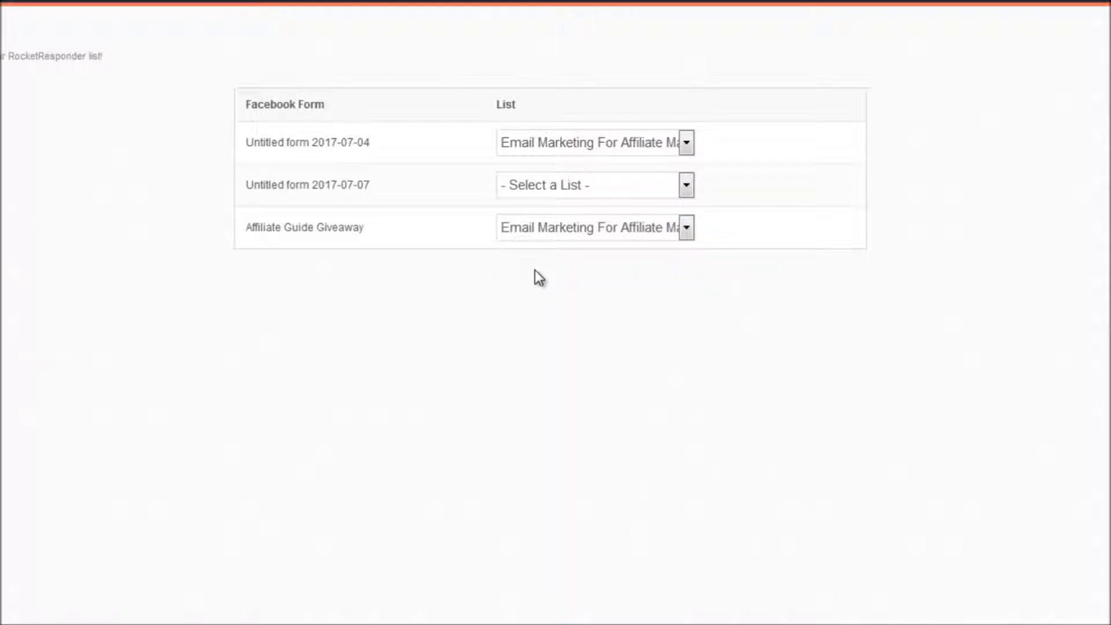